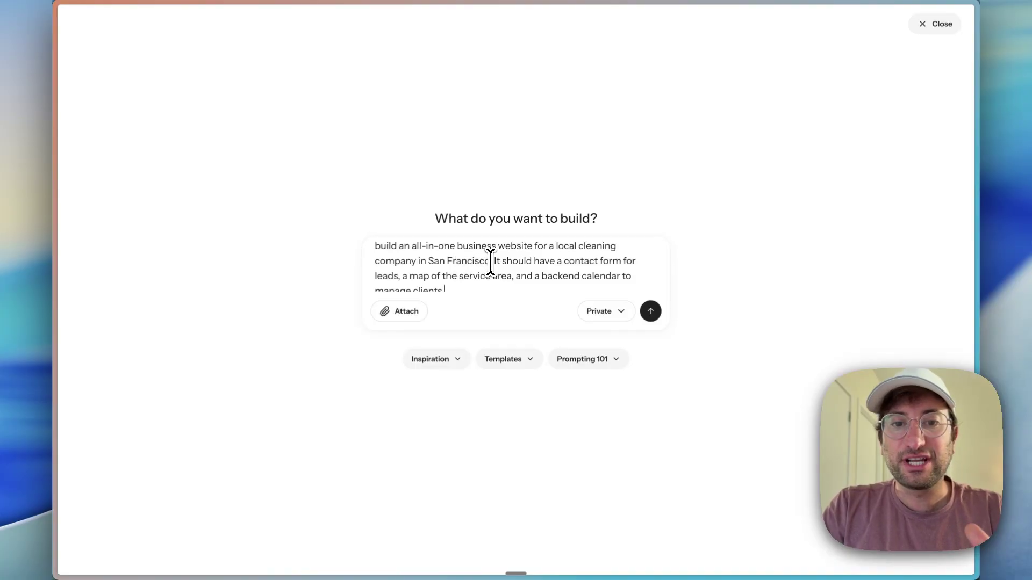
Step: Dismiss the 'Tell us about yourself' questionnaire while the cleaning-website request starts generating
scroll(490, 263, down, 1)
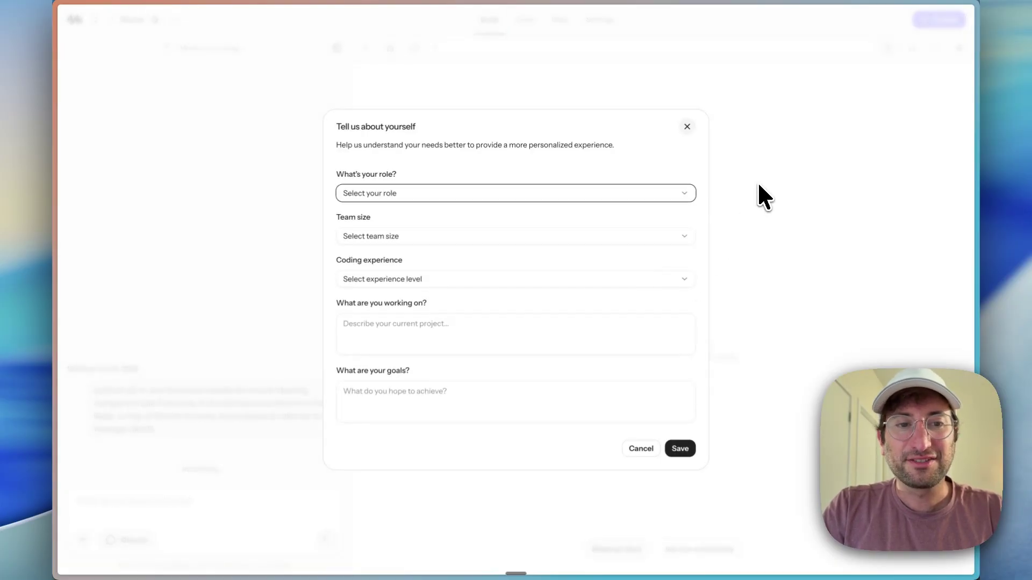
click(686, 129)
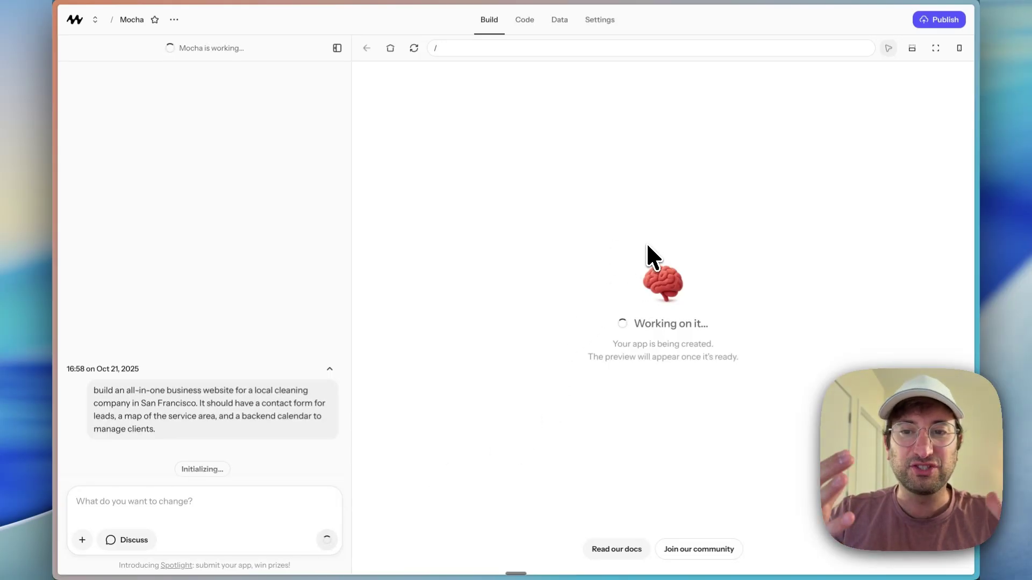
Step: Inspect eslint.config.js in Code and the users table in Data, then bring up project Settings
click(525, 22)
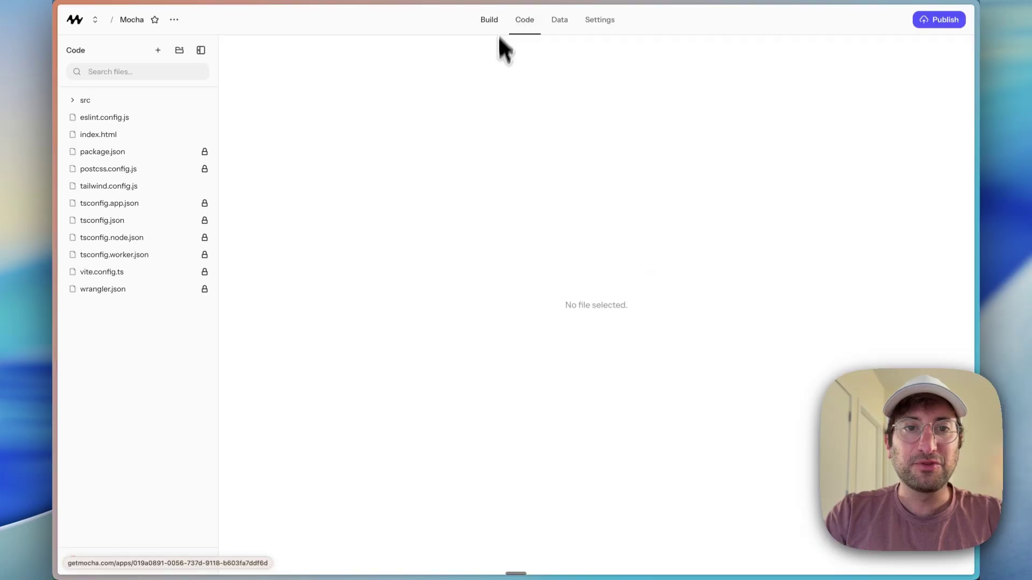
click(199, 118)
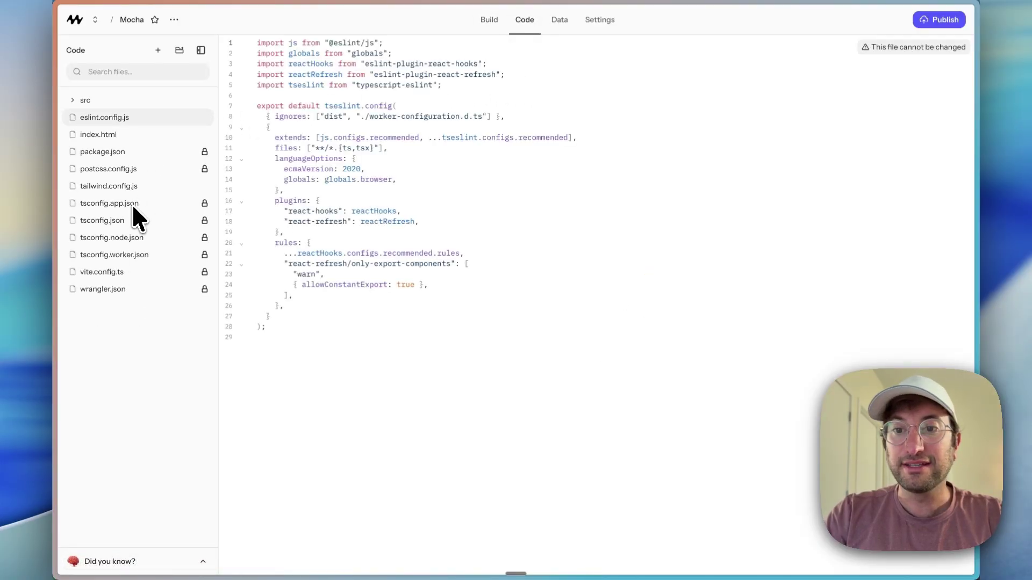
click(558, 21)
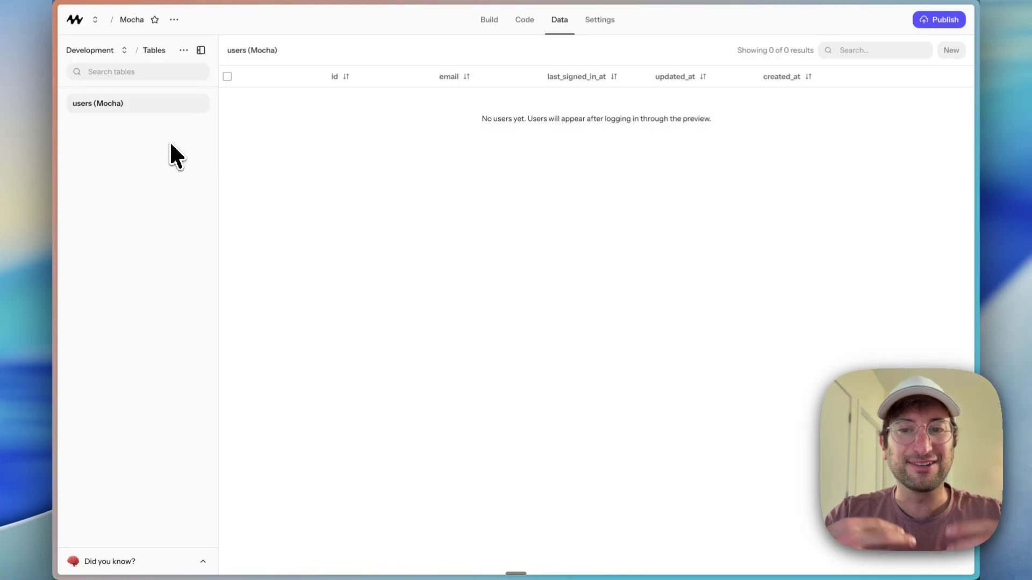
click(598, 20)
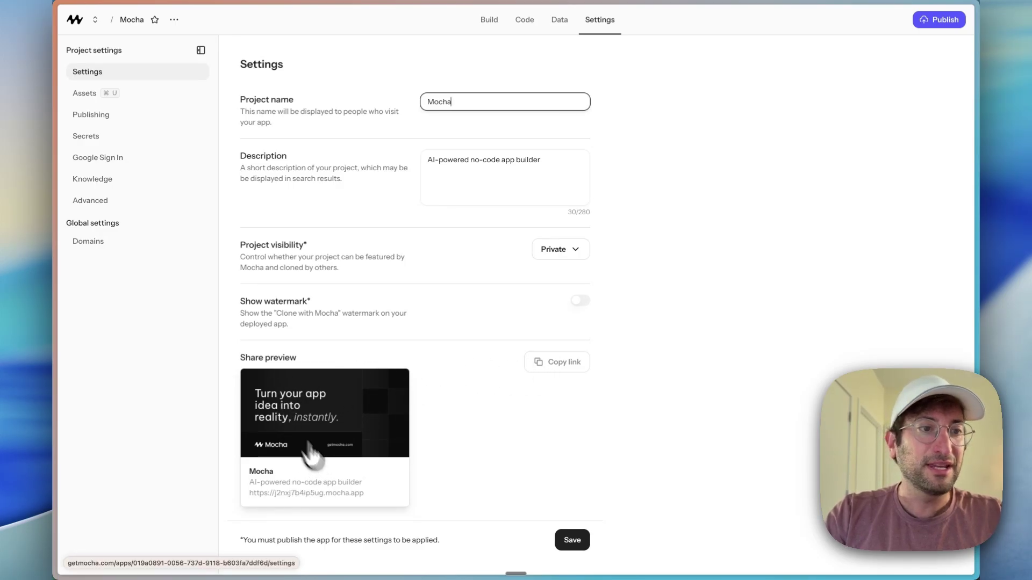
Step: Review the Assets, Publishing, Google Sign In and Knowledge settings pages
click(87, 95)
click(105, 115)
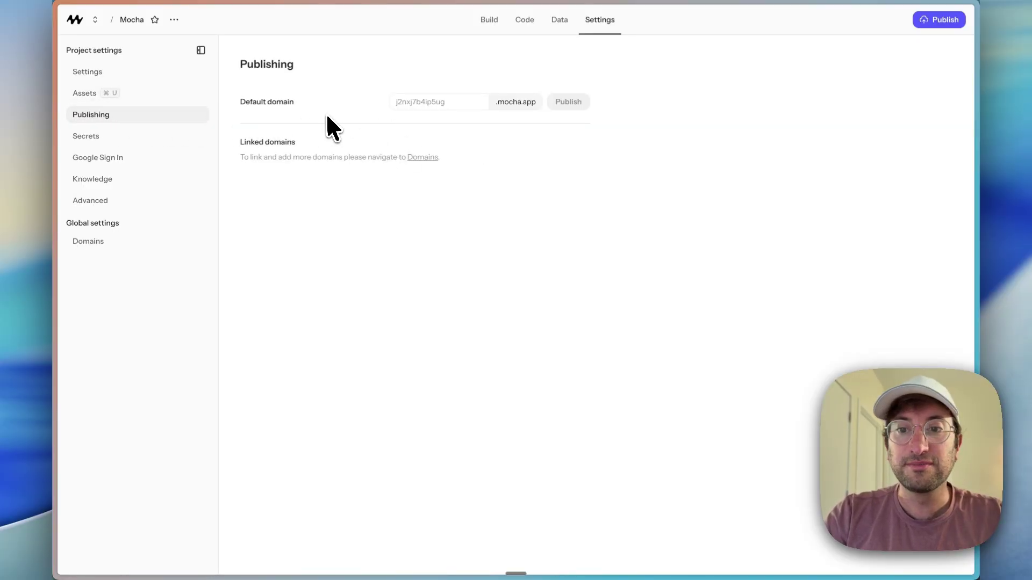
click(142, 157)
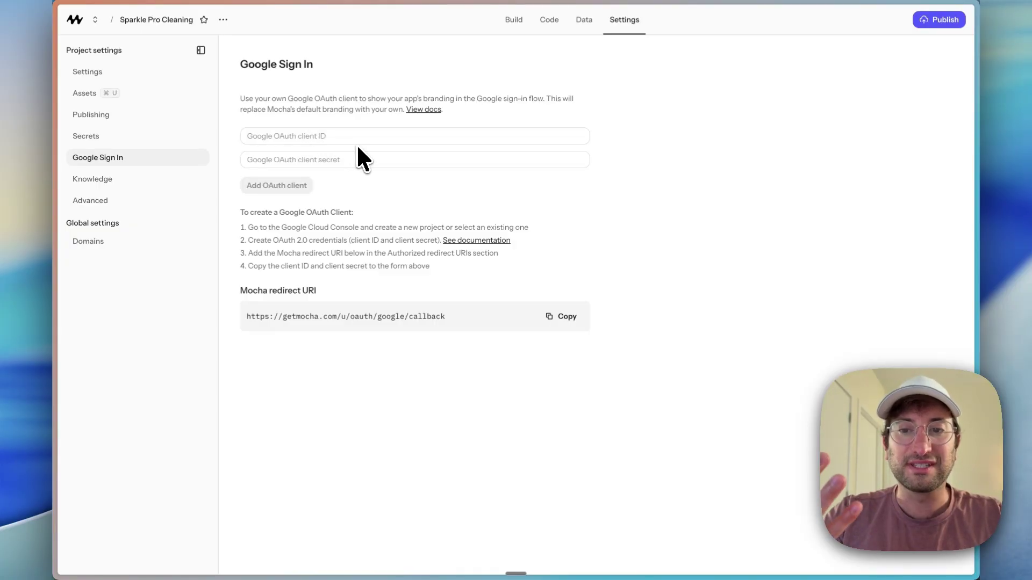
click(87, 181)
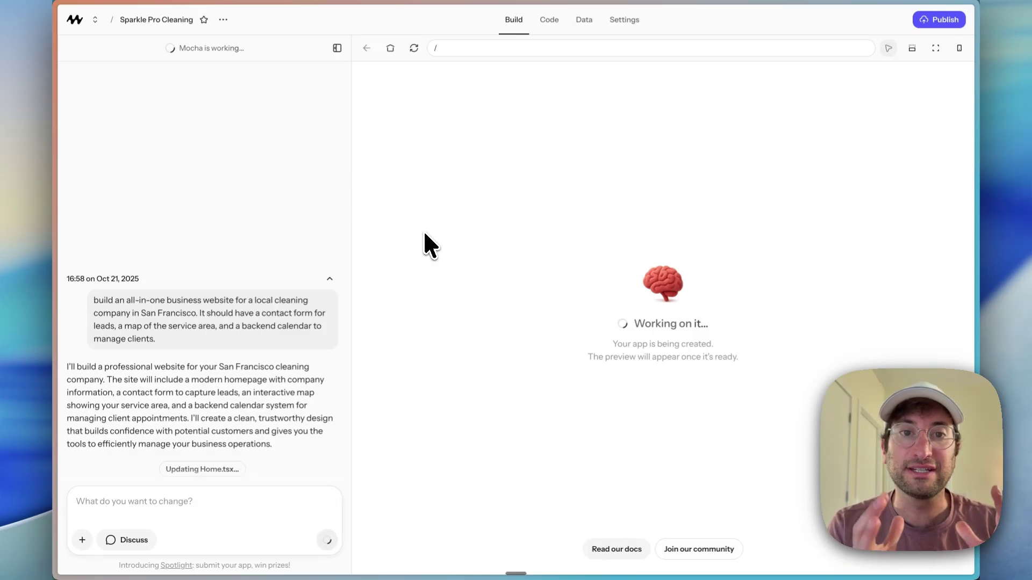
Step: Glance at the Data tables mid-build, then return to Build until the homepage preview loads
click(577, 24)
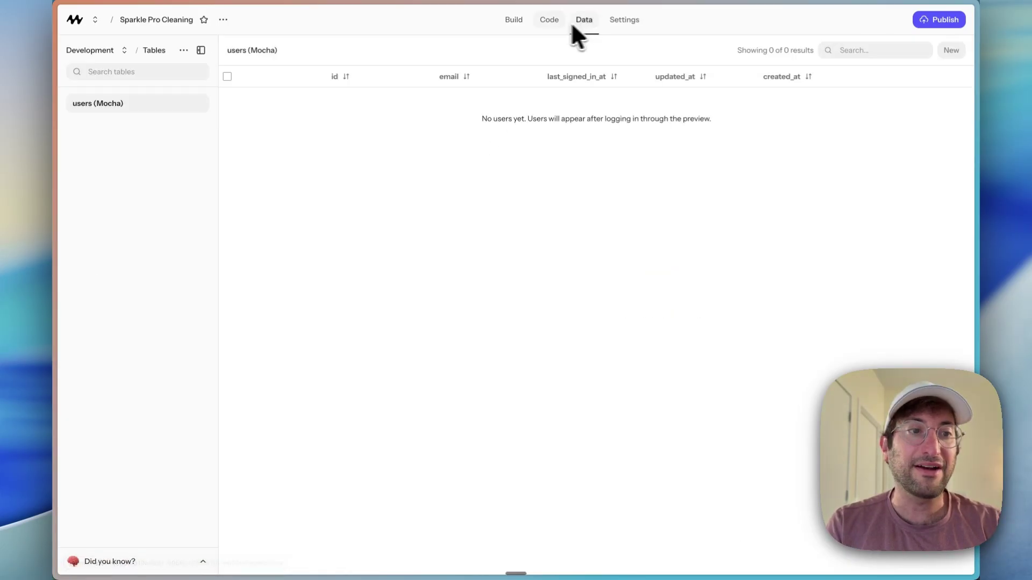
click(512, 24)
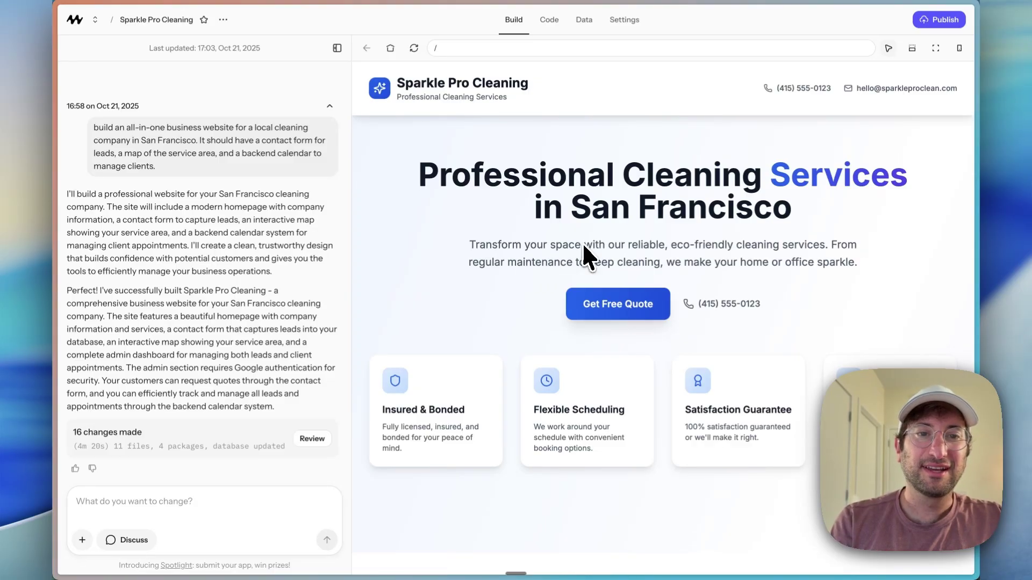
scroll(588, 256, down, 7)
scroll(532, 250, down, 2)
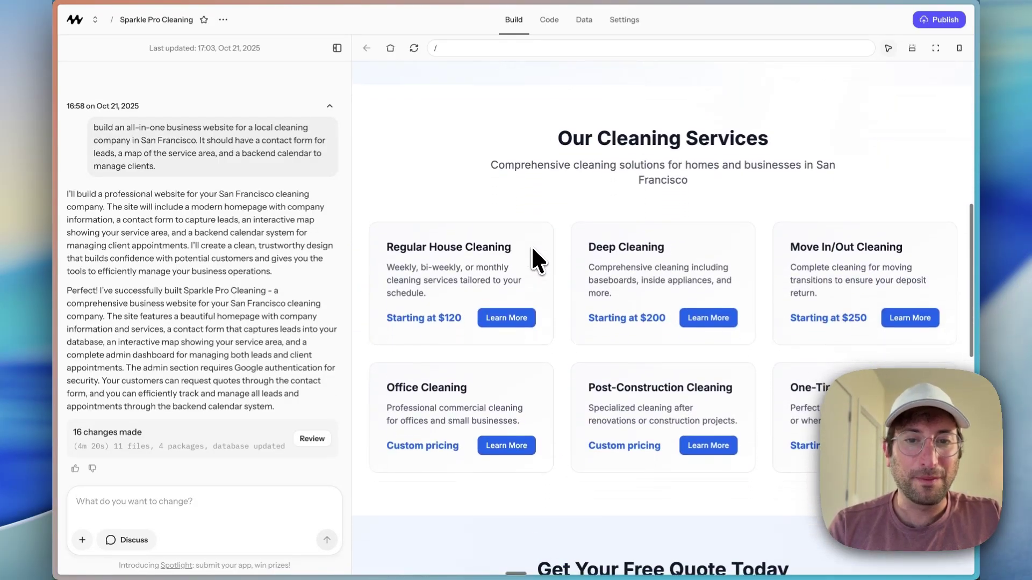
scroll(862, 321, down, 11)
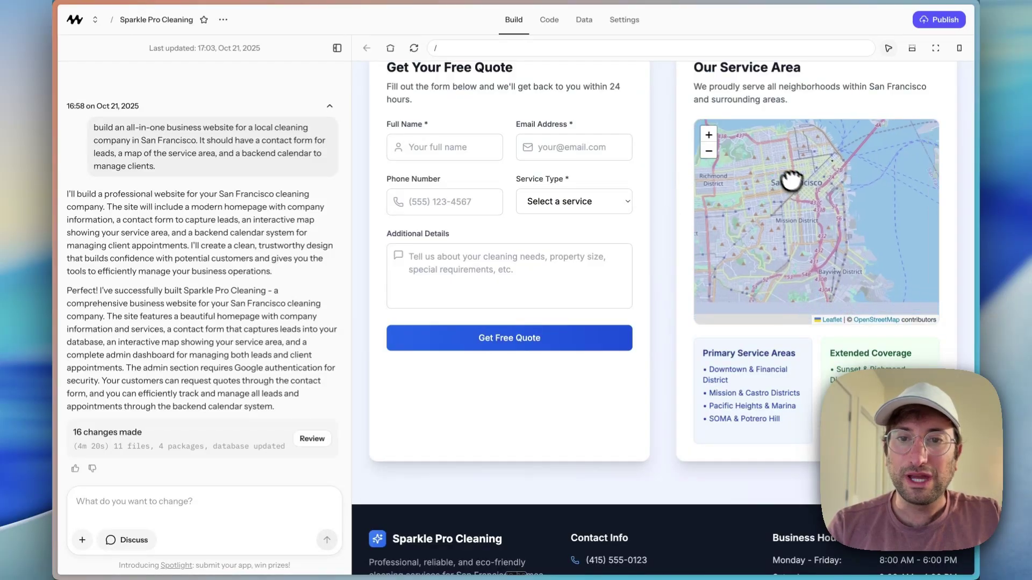
drag(791, 181, 780, 194)
click(709, 149)
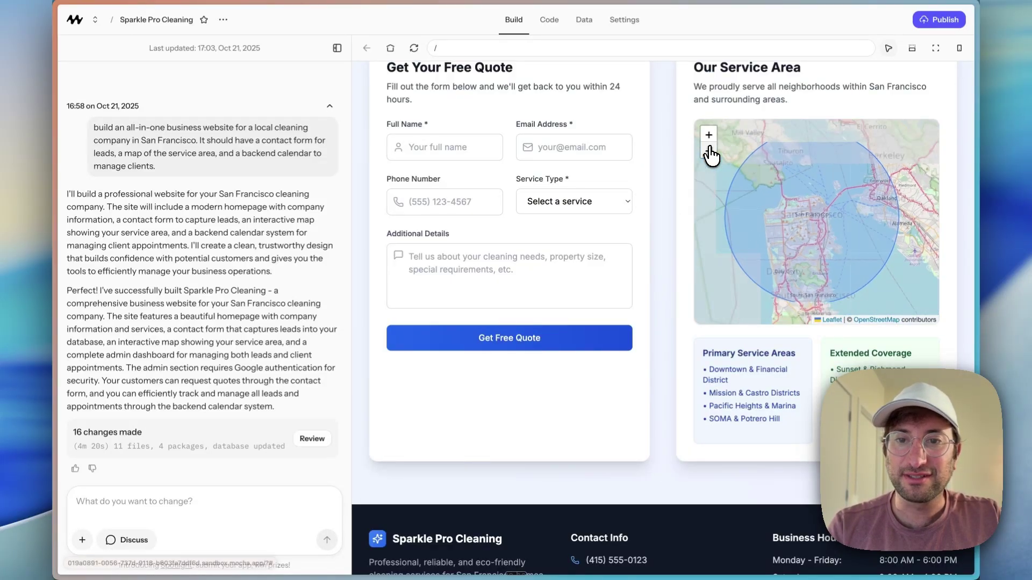
click(711, 147)
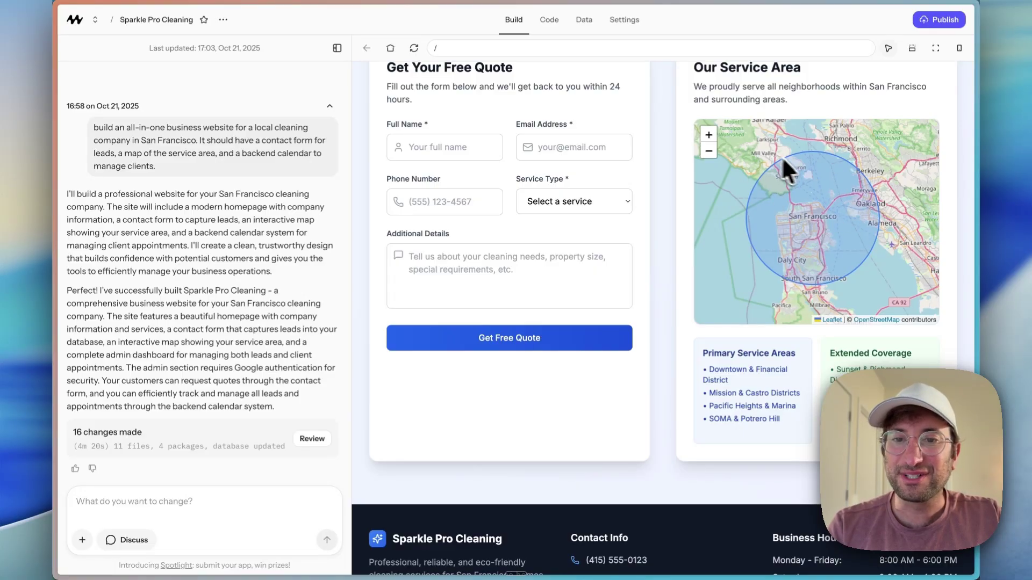
scroll(806, 165, up, 3)
drag(811, 193, 813, 154)
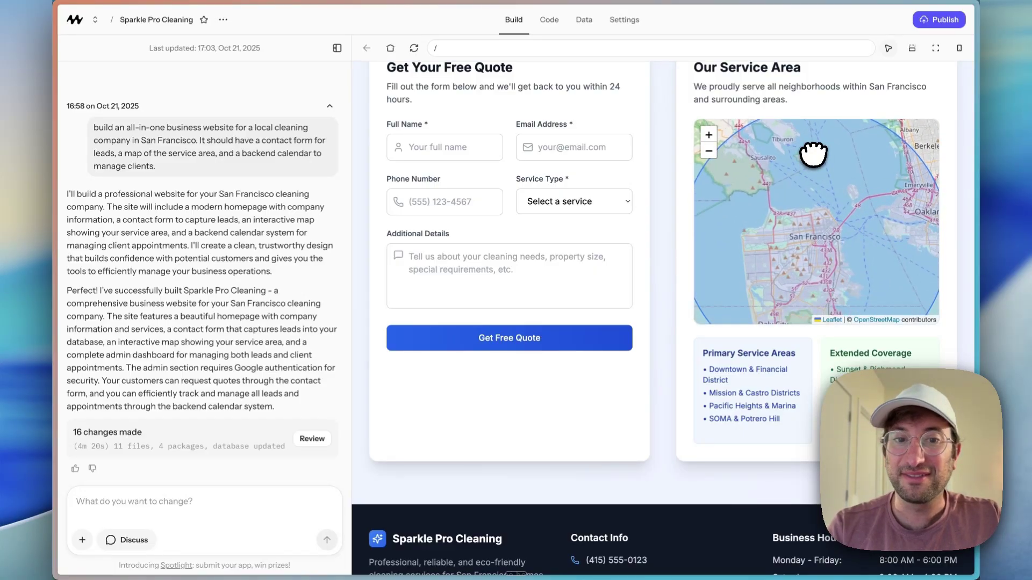
scroll(581, 183, up, 1)
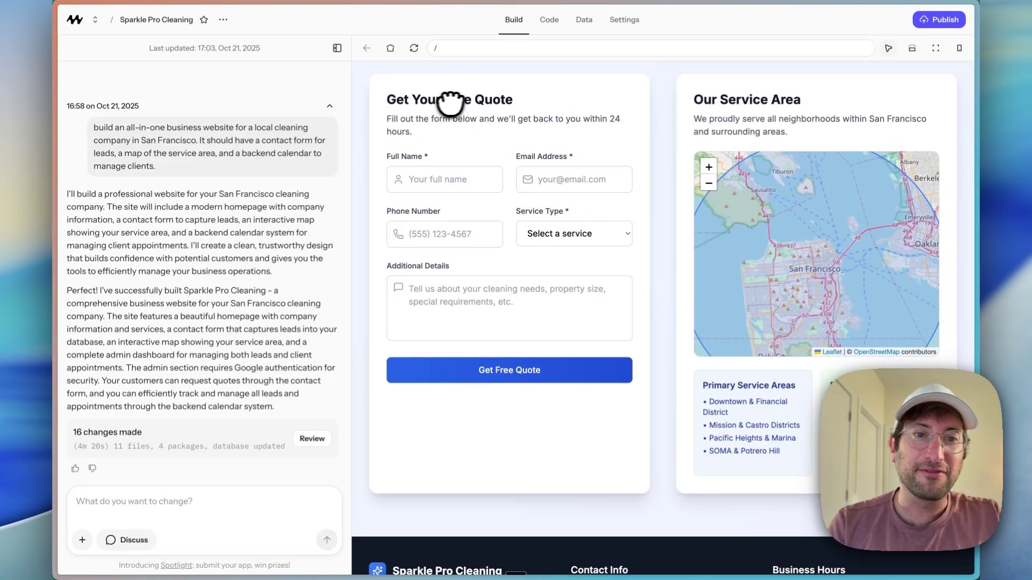
scroll(542, 273, down, 1)
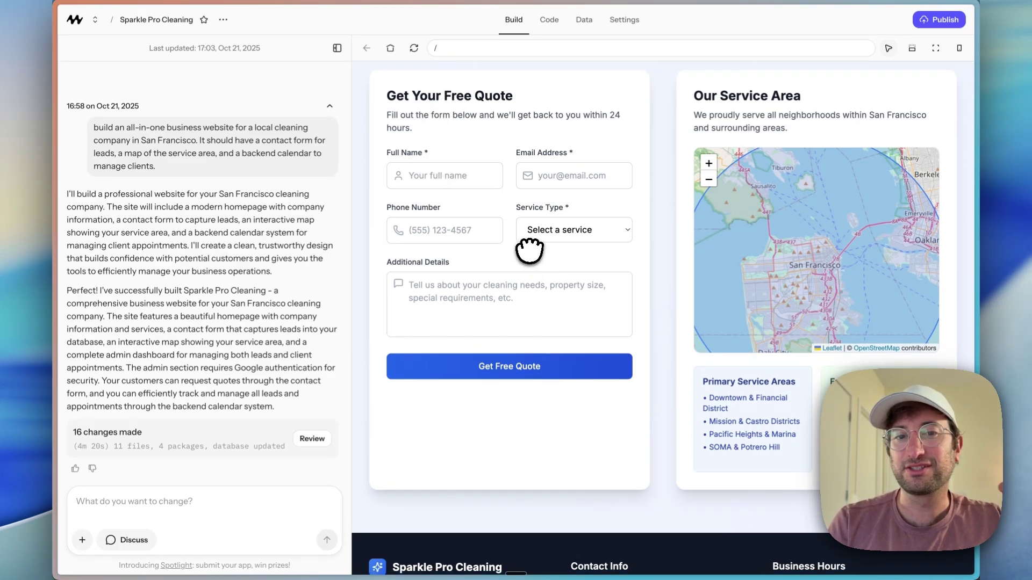
scroll(530, 250, down, 4)
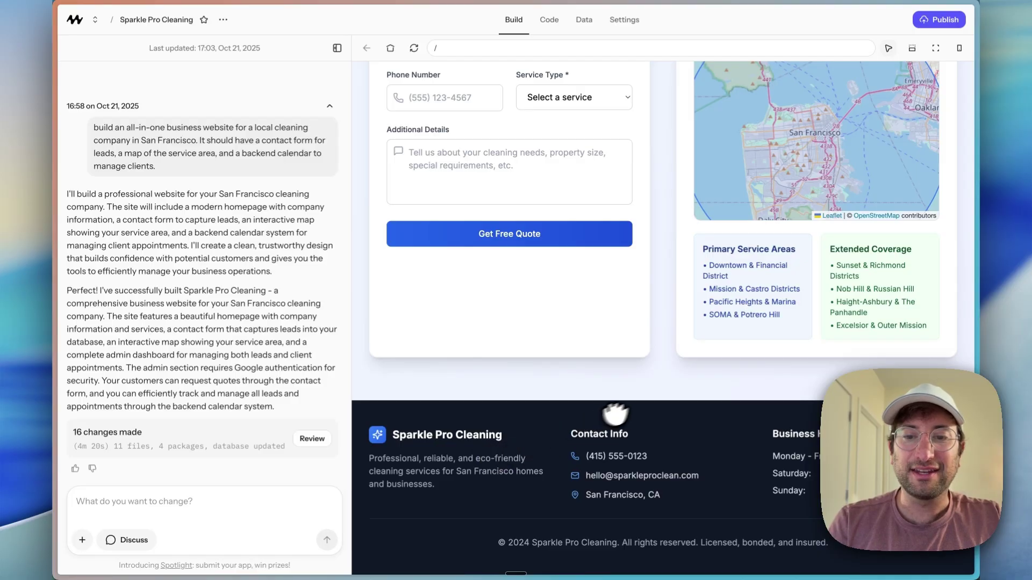
click(449, 231)
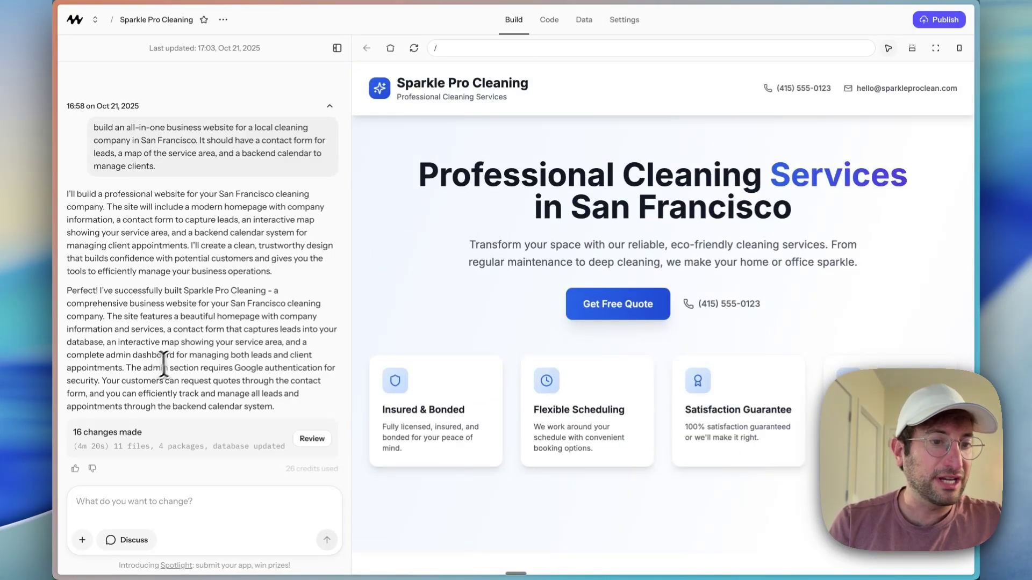
drag(153, 368, 233, 370)
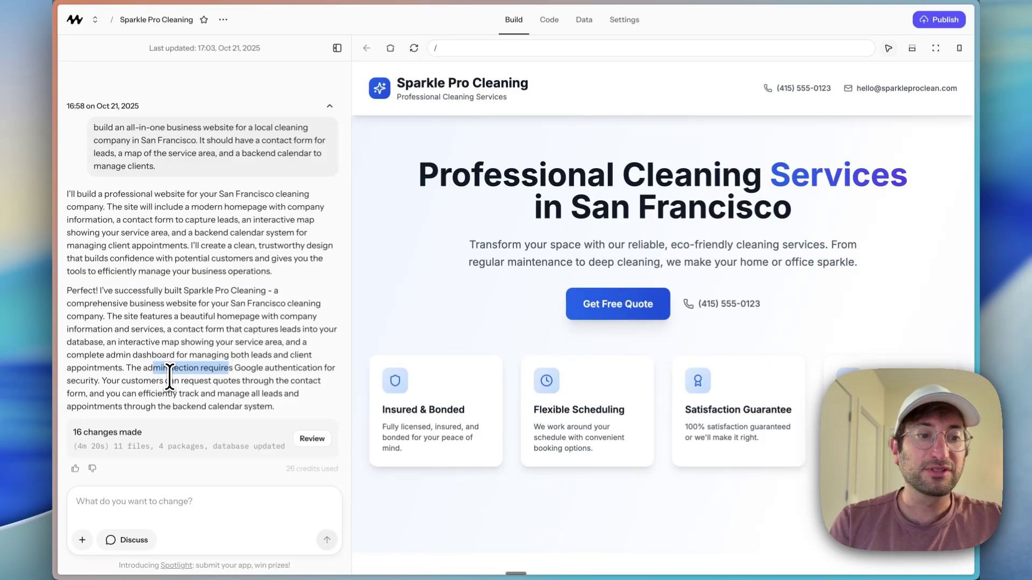
drag(254, 382, 199, 395)
scroll(461, 376, down, 15)
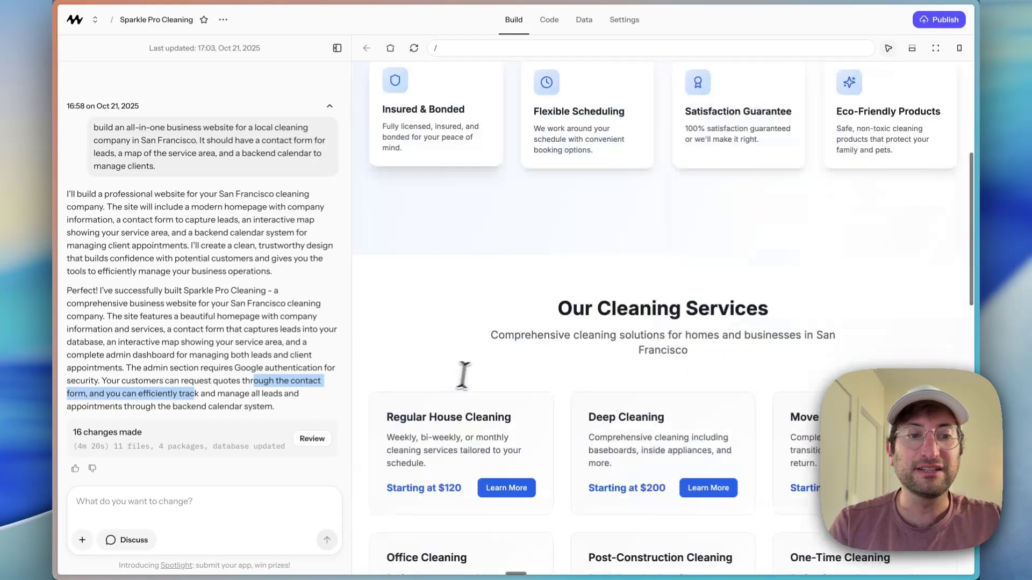
scroll(477, 298, up, 20)
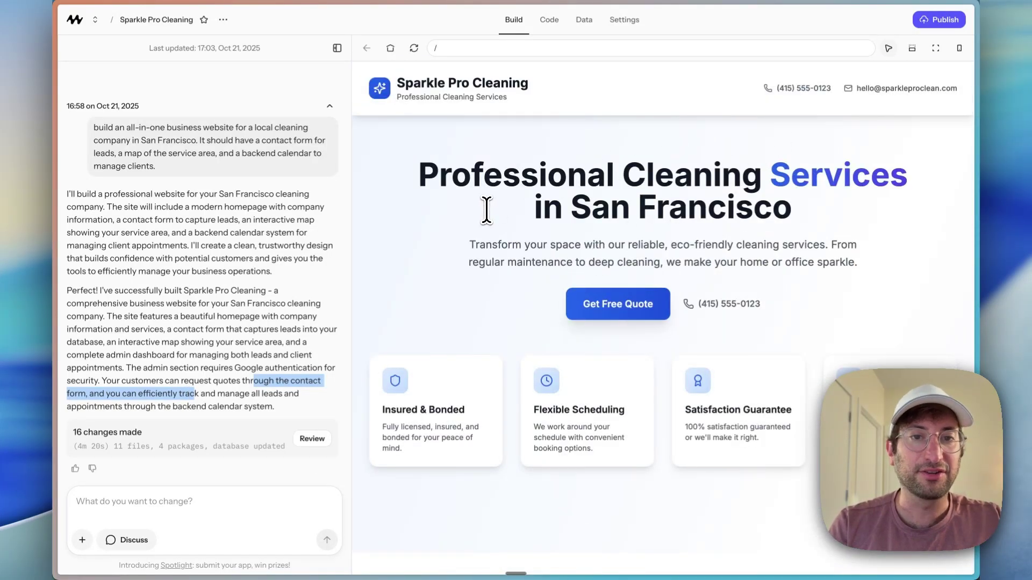
click(599, 304)
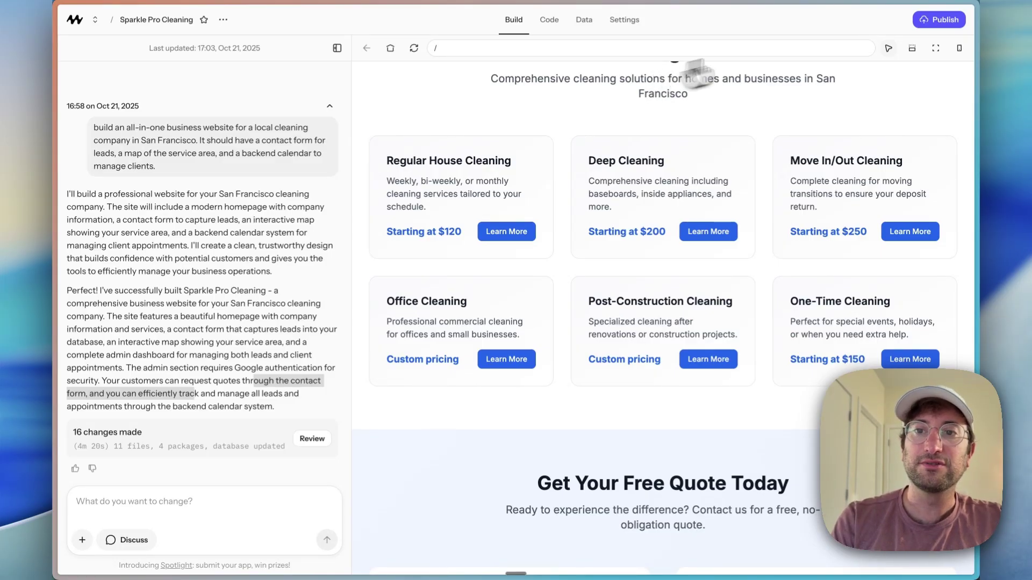
Step: Publish the Sparkle Pro Cleaning app live with 'Publish app'
click(922, 24)
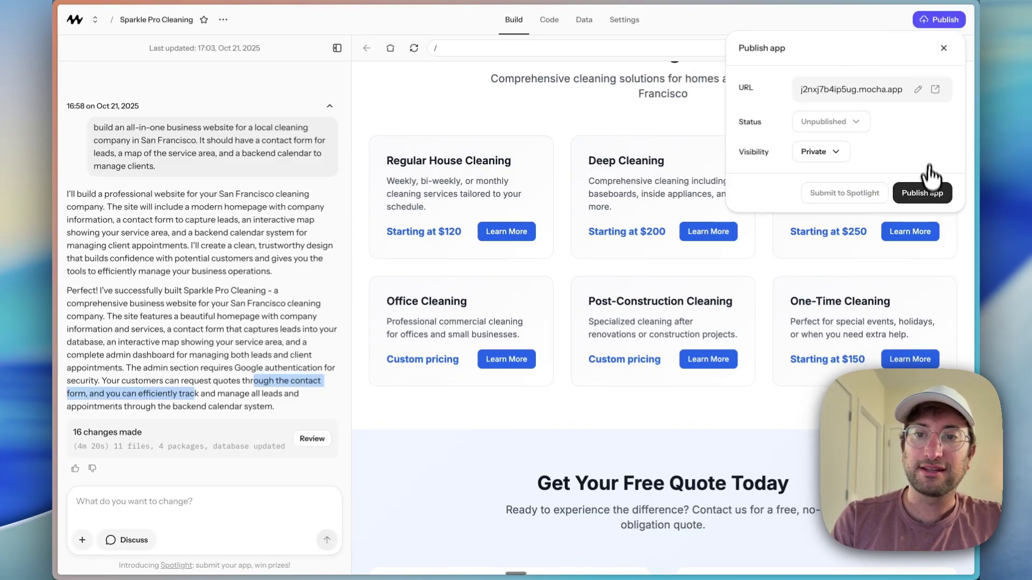
click(928, 197)
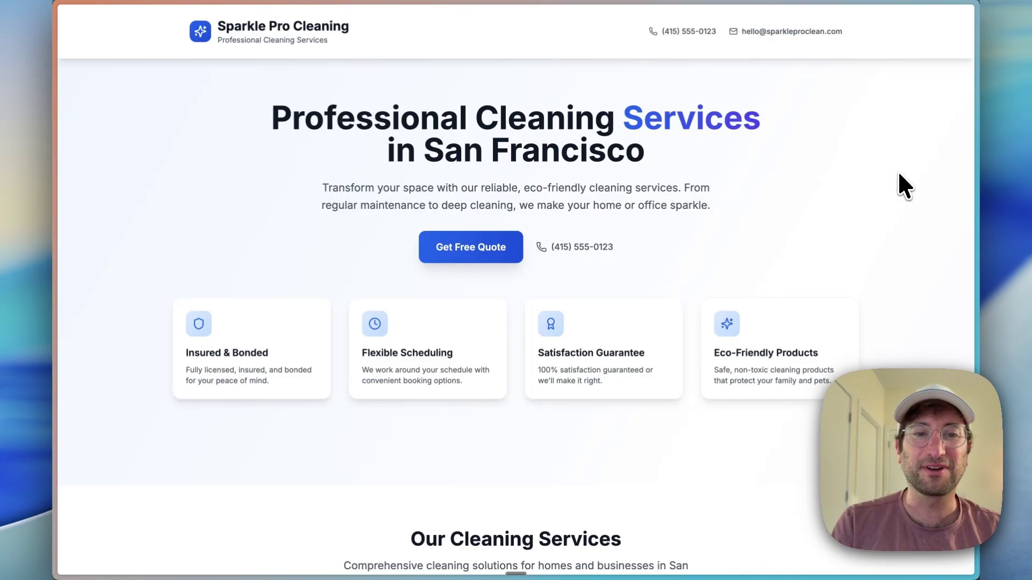
Step: Submit a test Deep Cleaning request through the live site's free quote form, then reset it
click(475, 251)
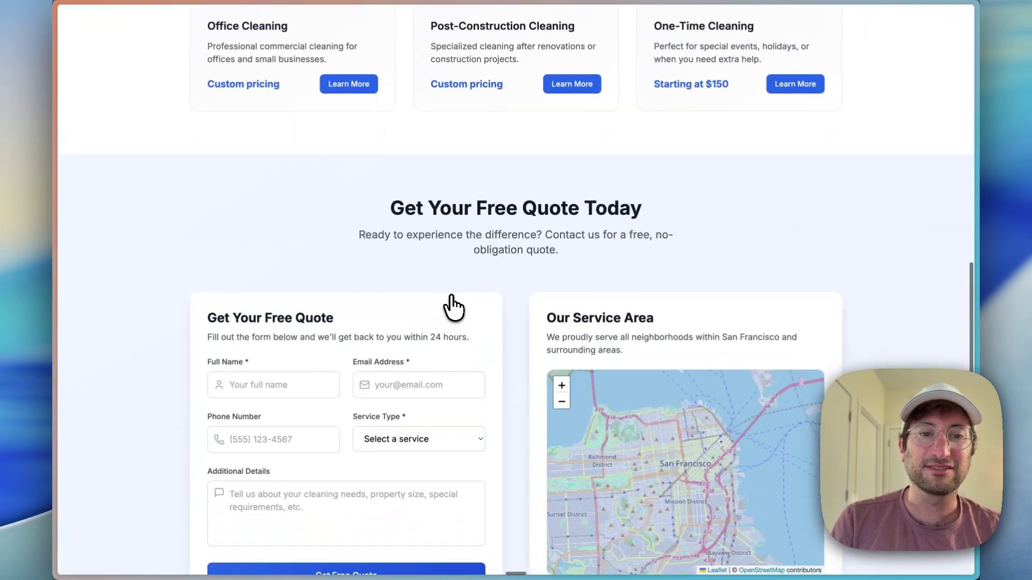
scroll(453, 307, down, 6)
scroll(446, 301, up, 3)
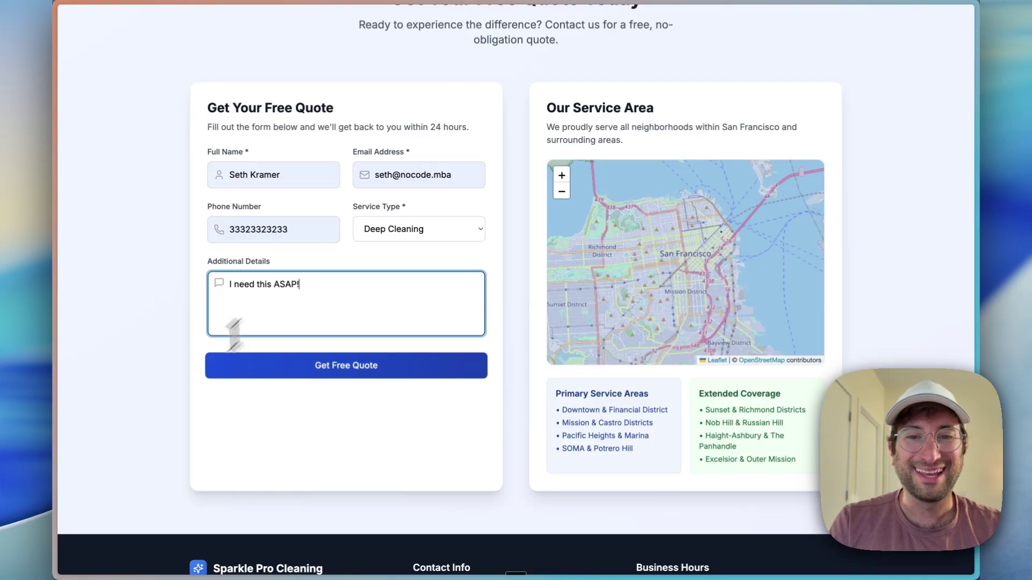
click(166, 417)
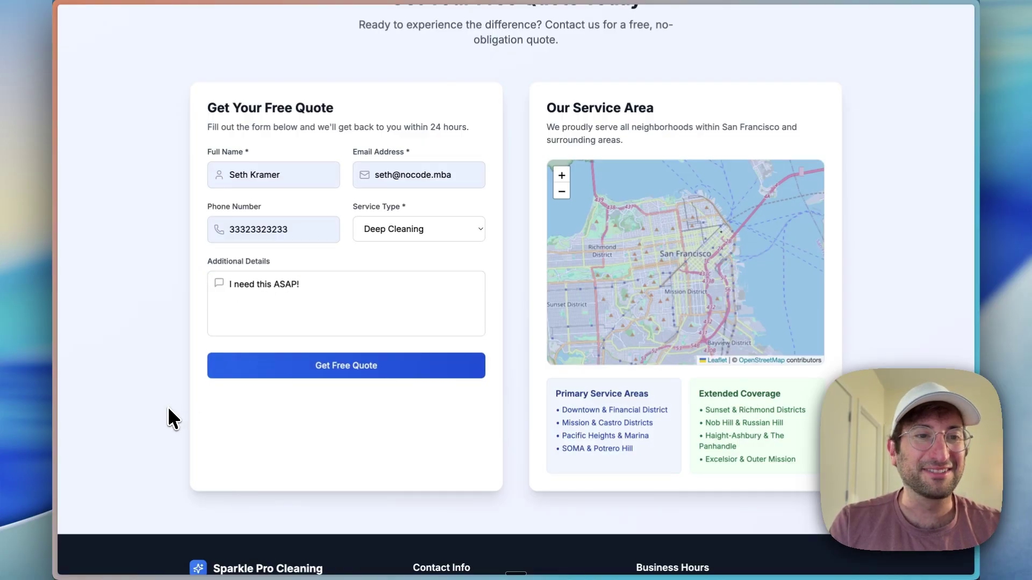
click(289, 377)
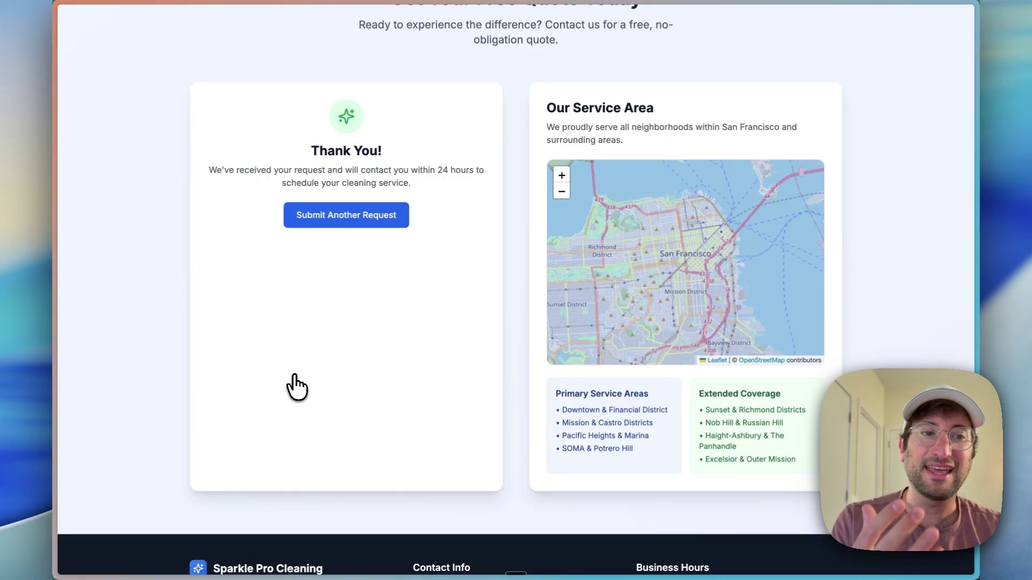
drag(289, 170, 360, 185)
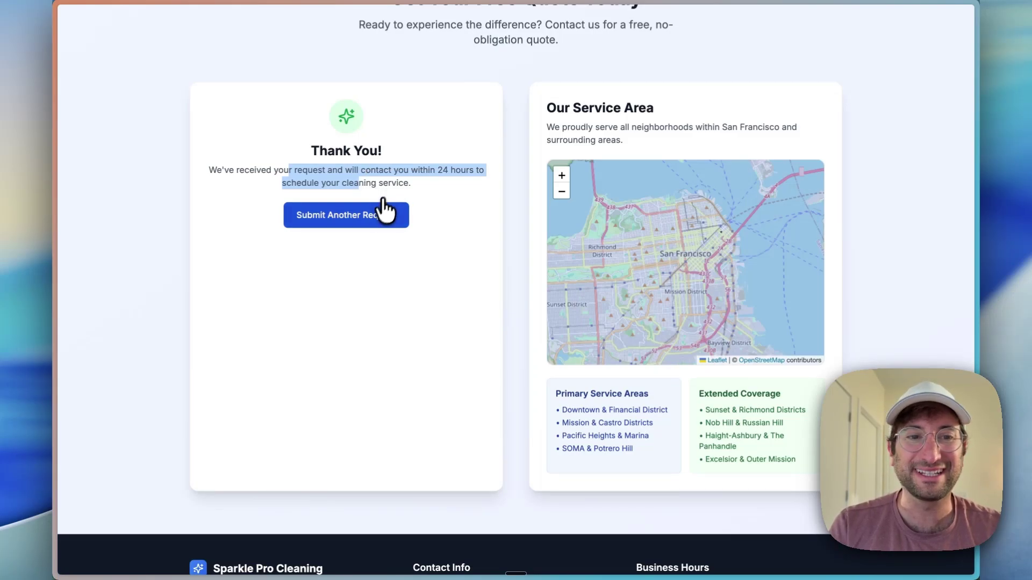
click(376, 220)
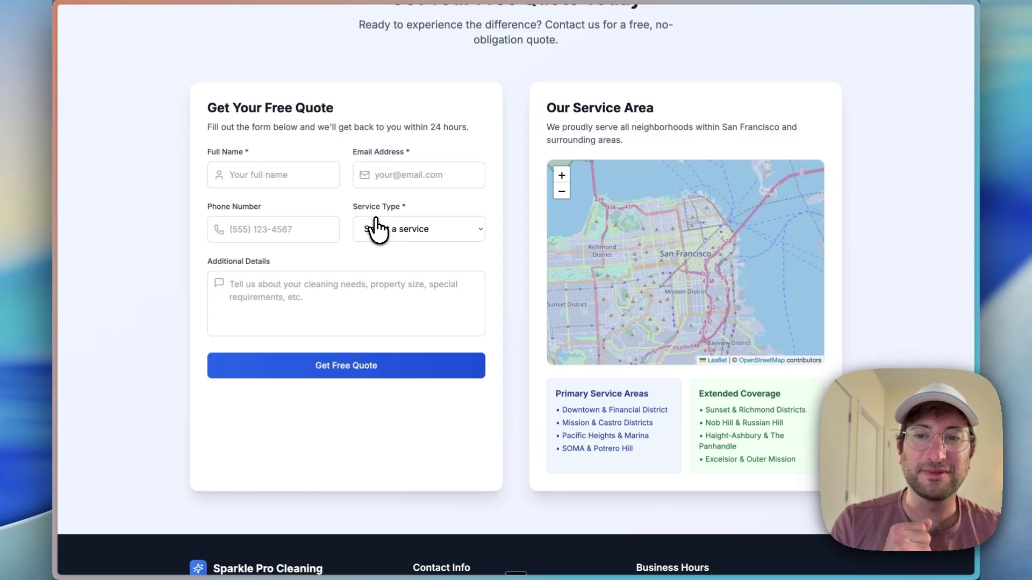
Step: Close the live site and return to the Mocha builder's data tables
scroll(378, 227, down, 3)
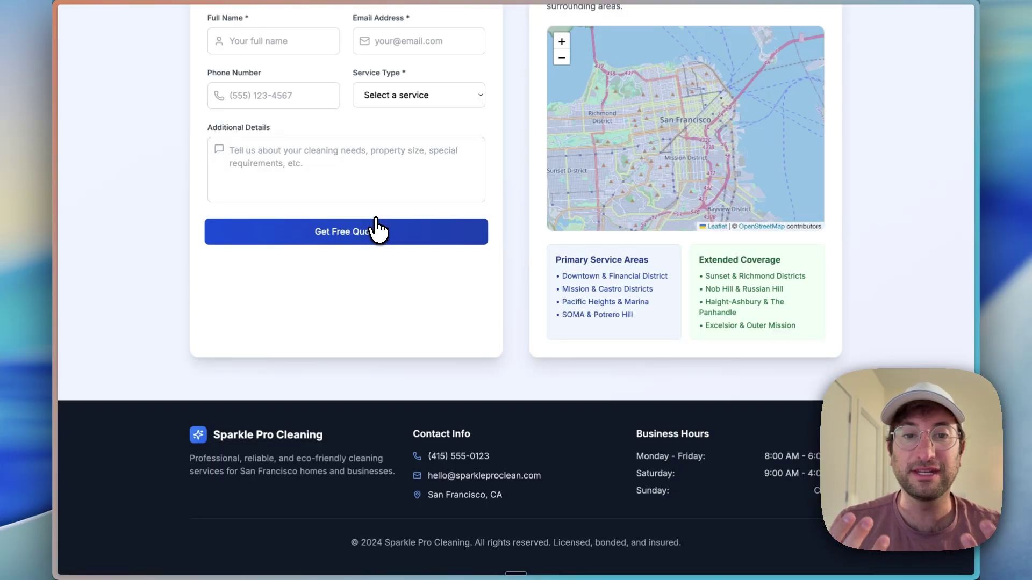
key(ctrl+w)
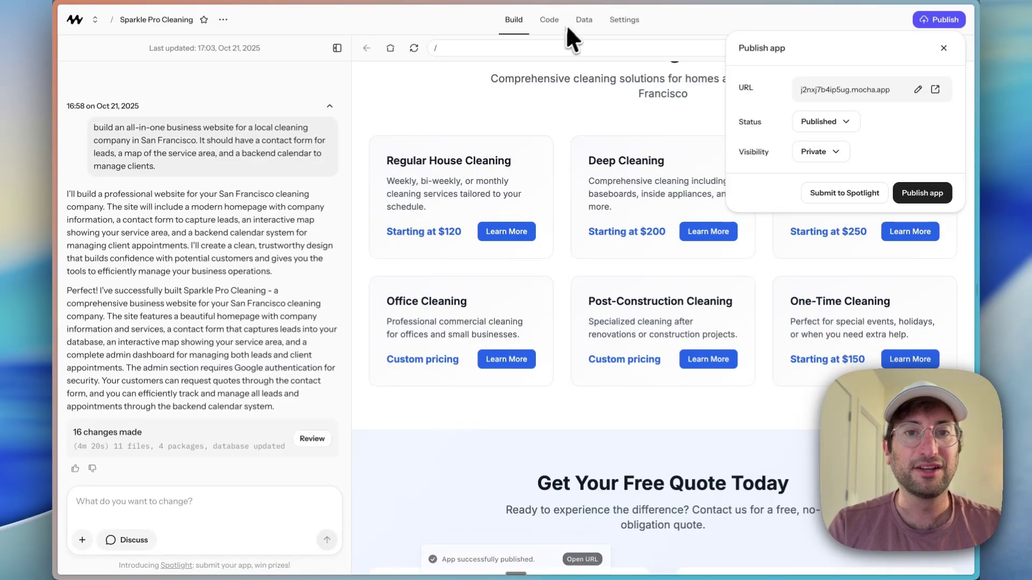
click(576, 19)
Step: Switch Data to the Production environment and open the leads table showing the Deep Cleaning lead
click(581, 21)
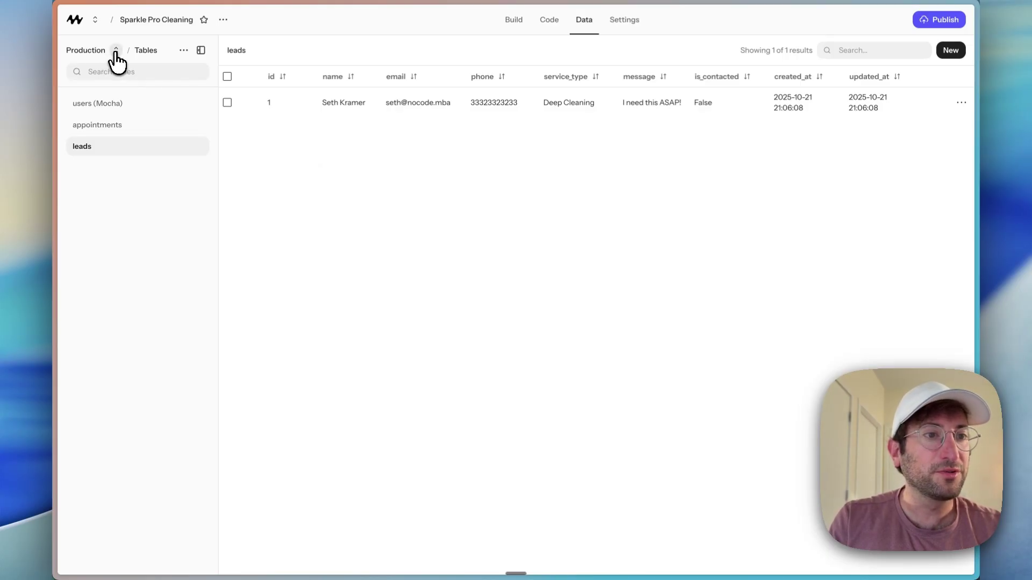
click(115, 51)
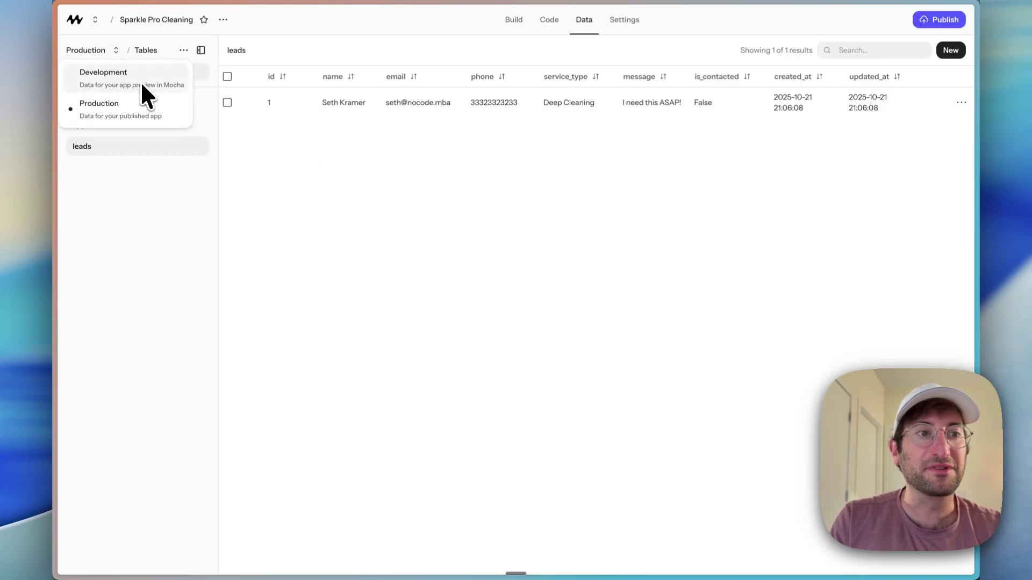
click(113, 115)
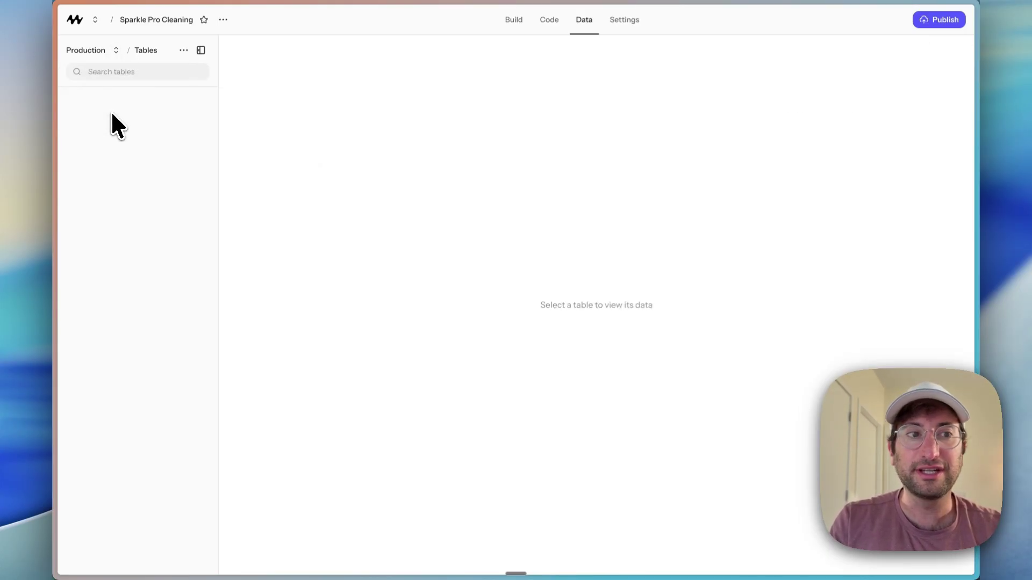
click(936, 22)
click(605, 199)
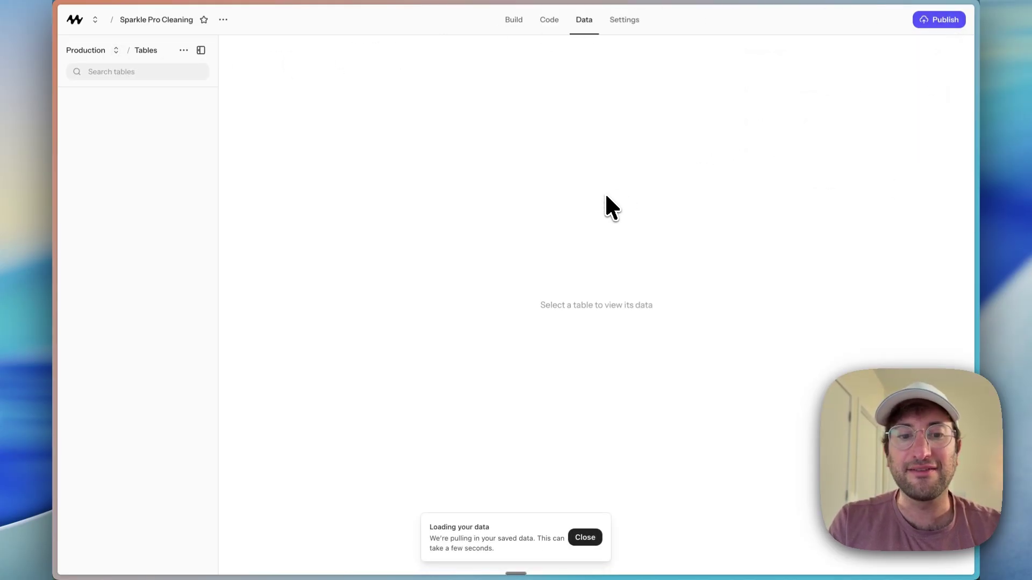
click(101, 151)
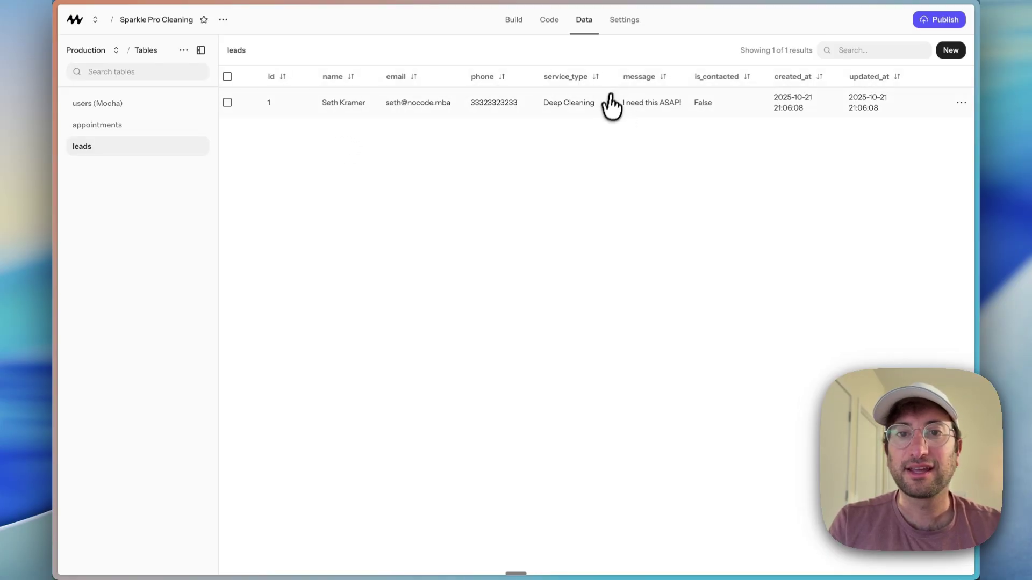
drag(715, 108, 343, 106)
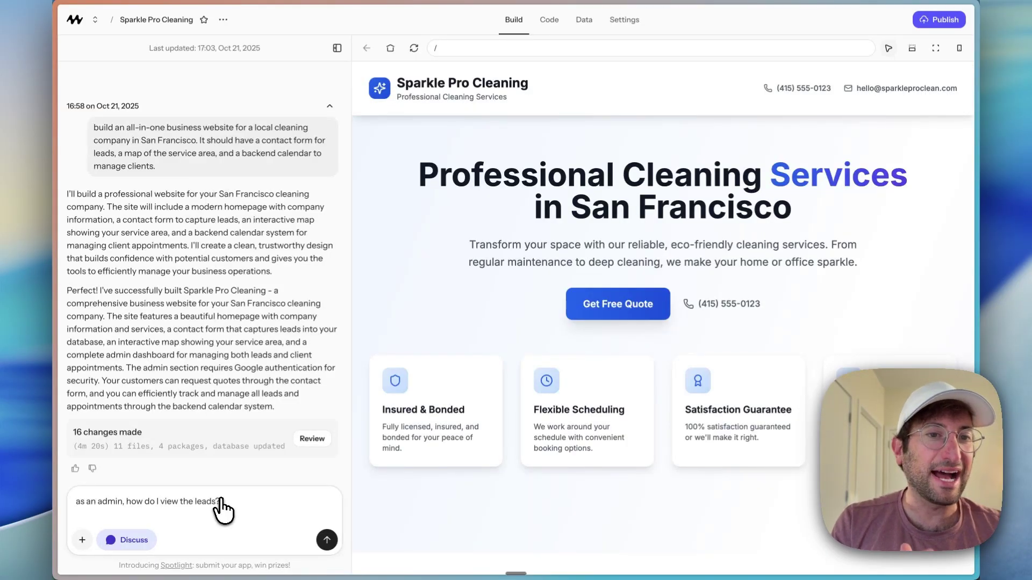
Step: Ask how admins view leads and read the reply pointing to the /admin route
key(super+a)
key(BackSpace)
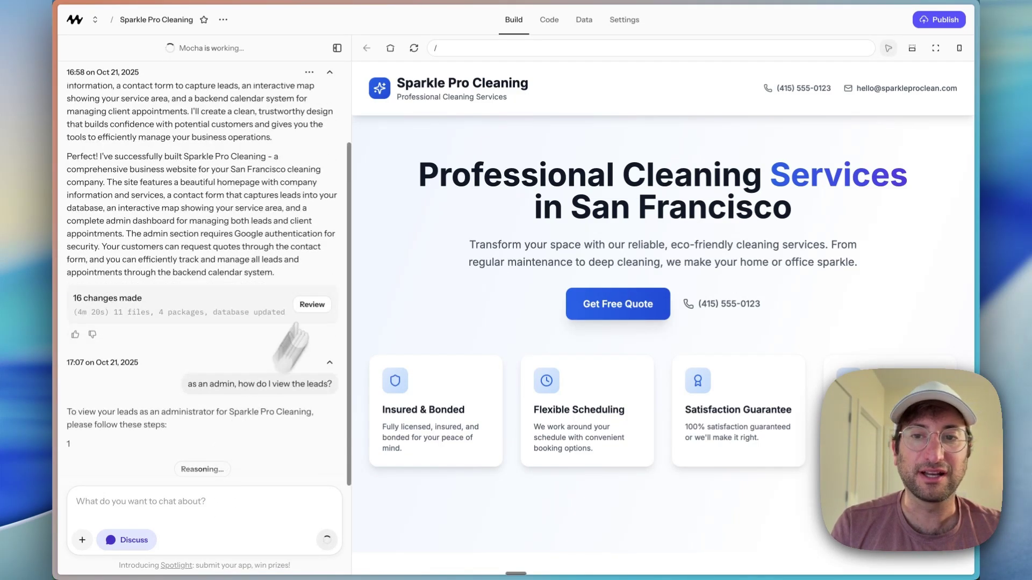
drag(221, 240, 190, 241)
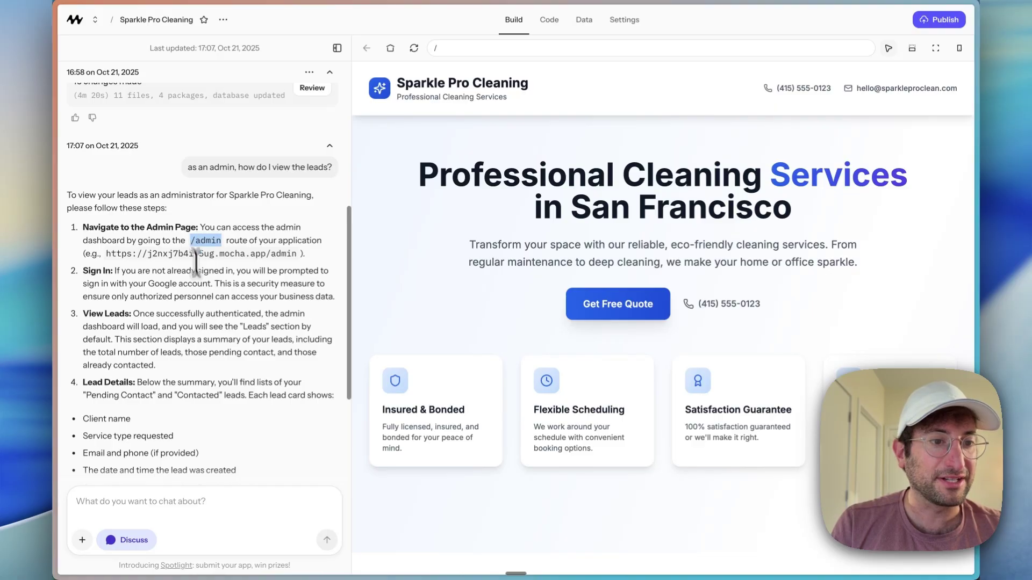
scroll(204, 301, down, 5)
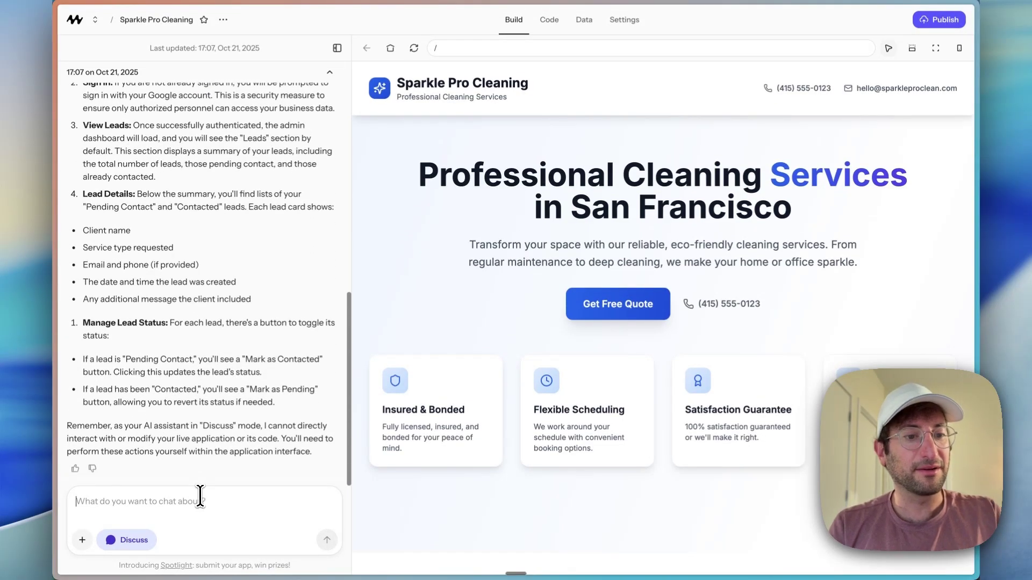
Step: Ask which accounts should have admin access and review the proposed admin email whitelist
click(200, 497)
text(how do you know what account)
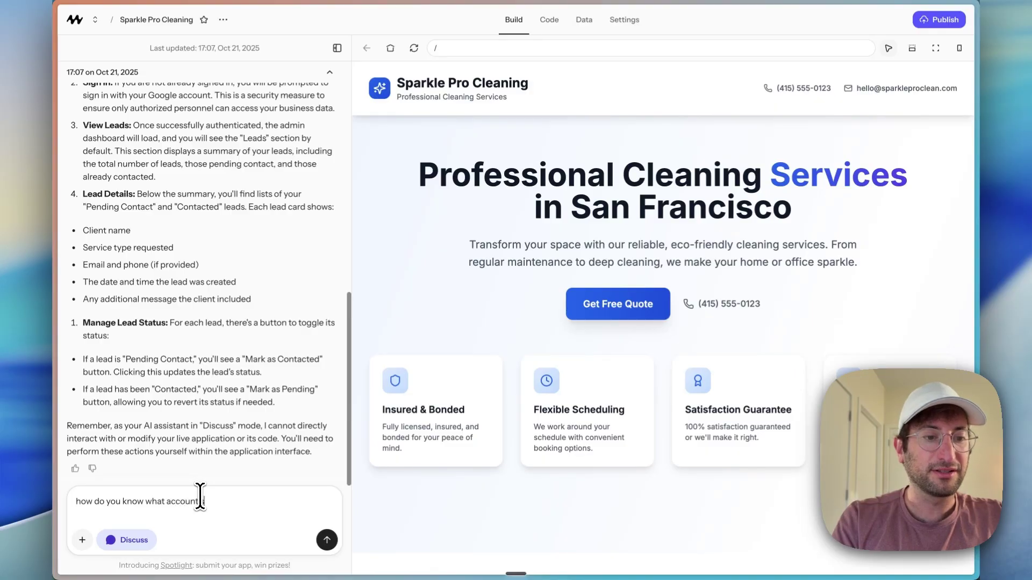
text( should b)
text(ave access?)
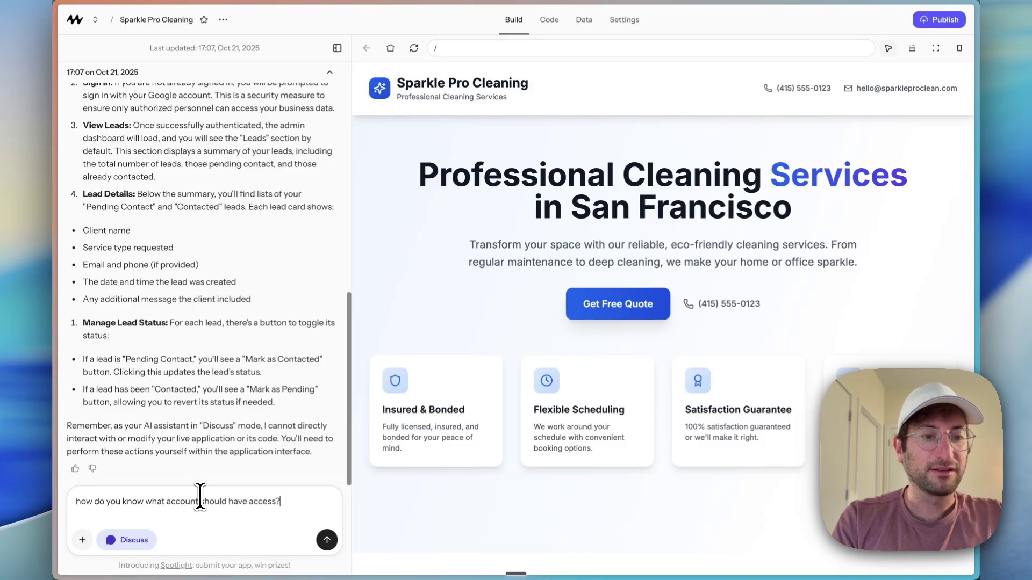
key(Return)
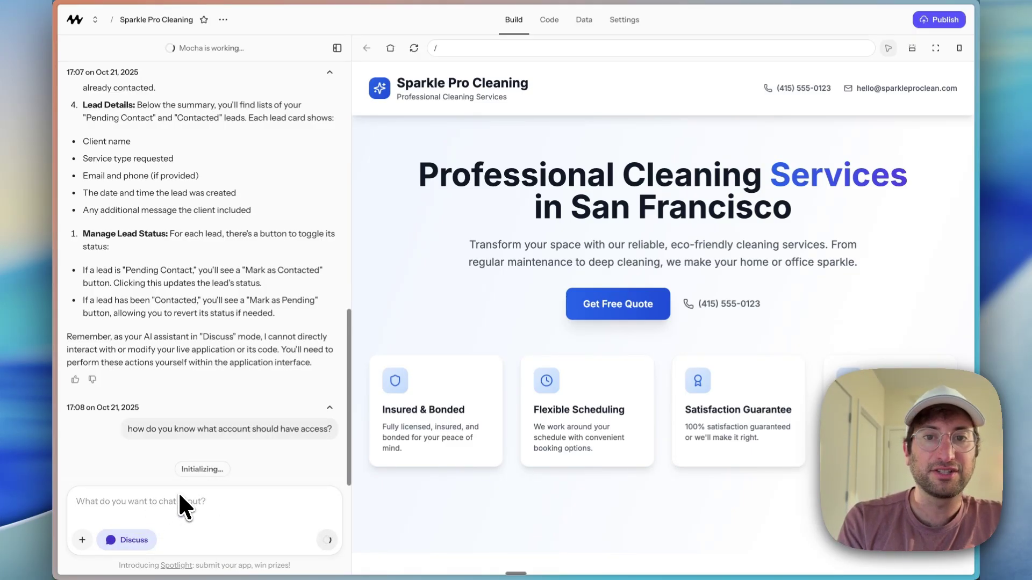
scroll(176, 412, up, 2)
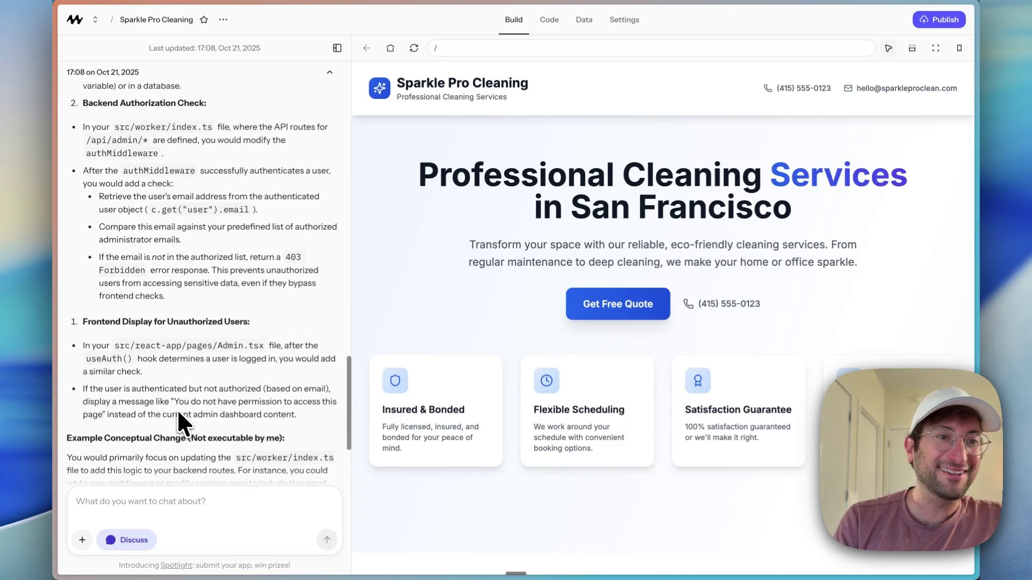
scroll(178, 413, down, 5)
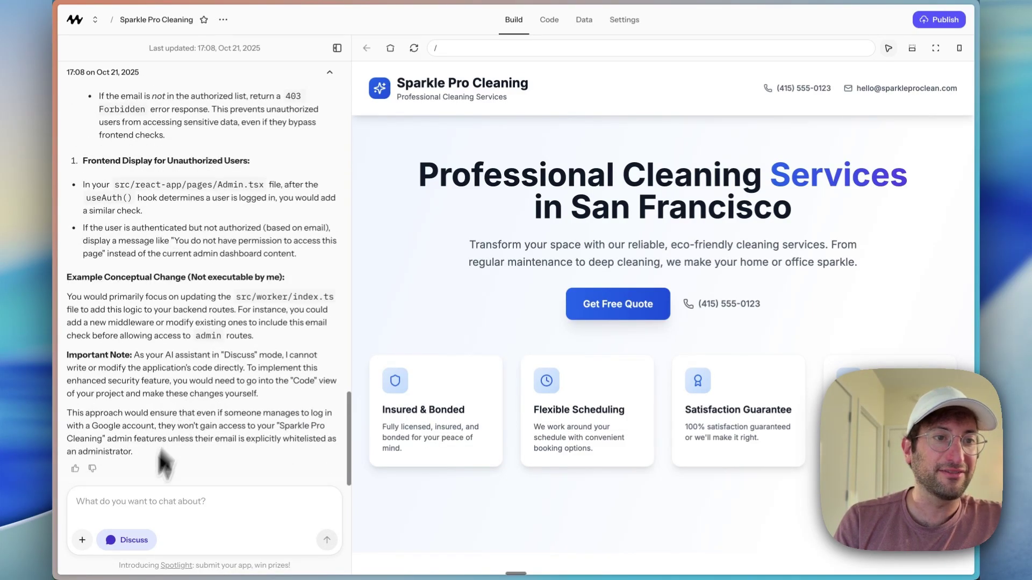
Step: Leave Discuss mode and request hard-coding a single admin email address as the only admin
click(128, 540)
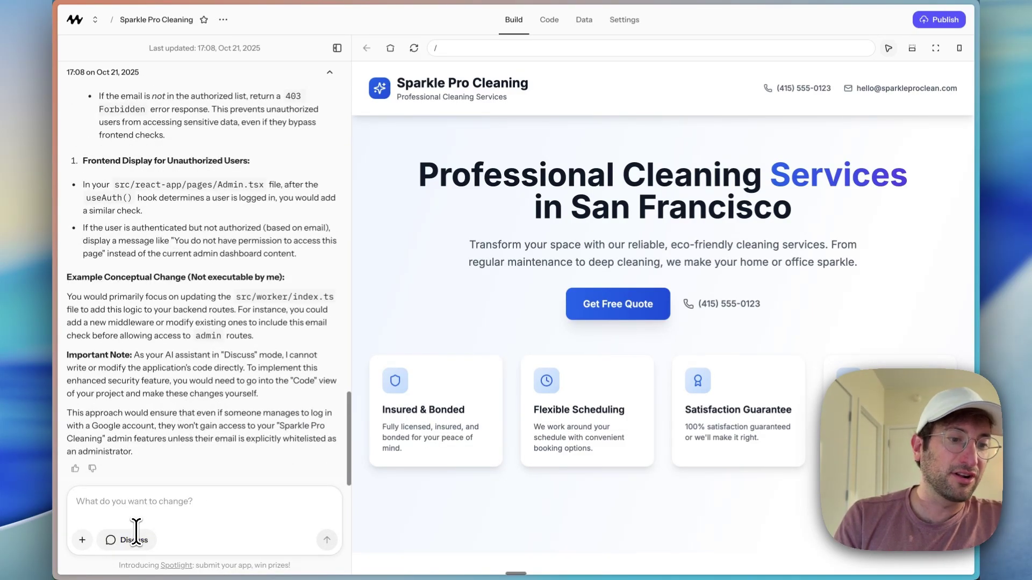
text(let's hard)
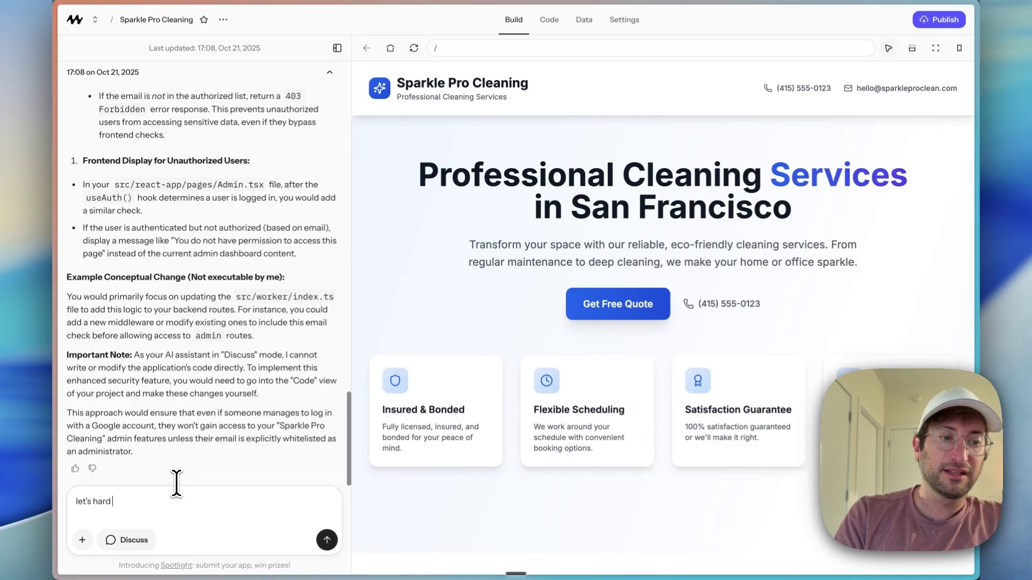
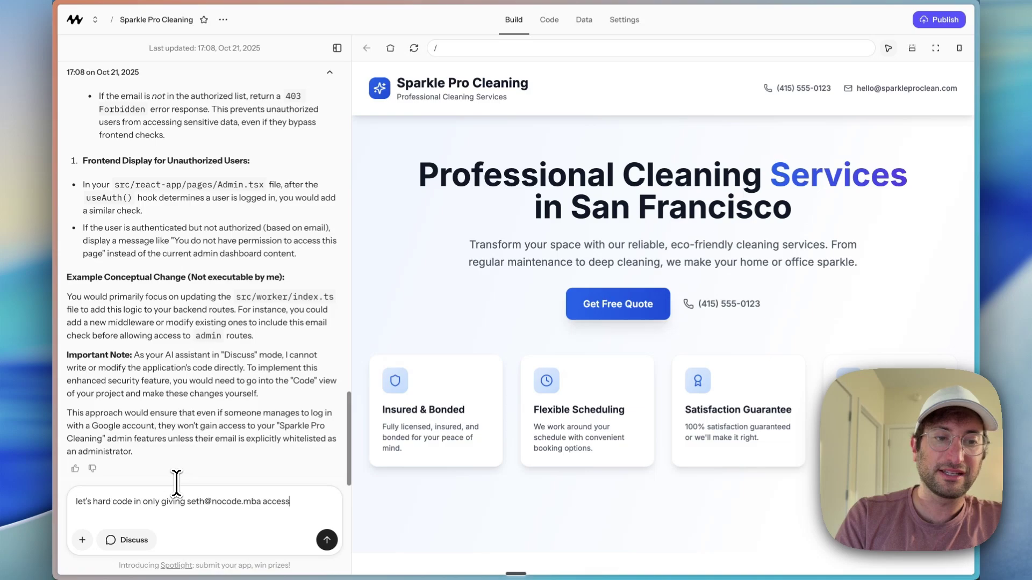
text( as an admin)
key(Return)
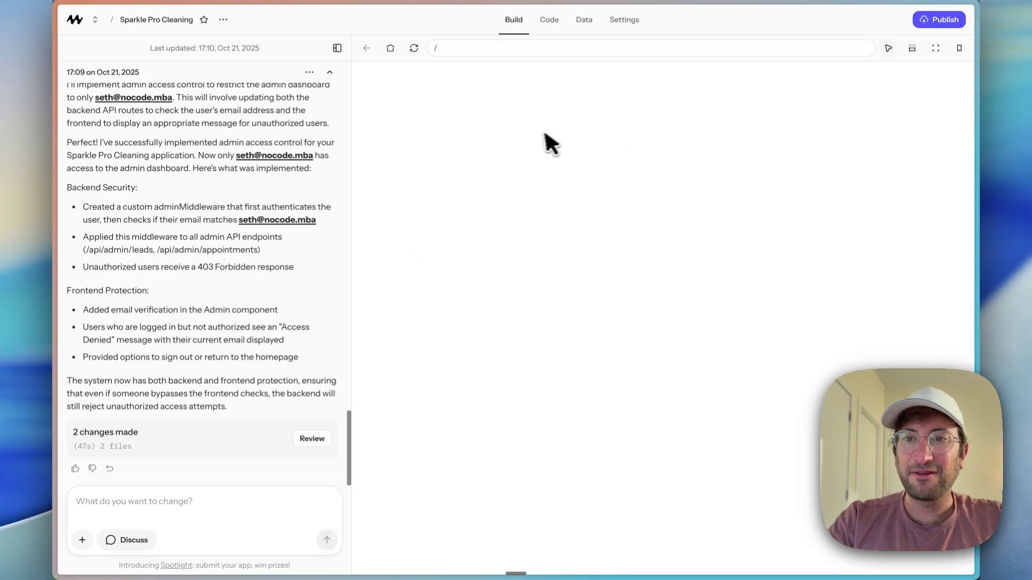
click(933, 21)
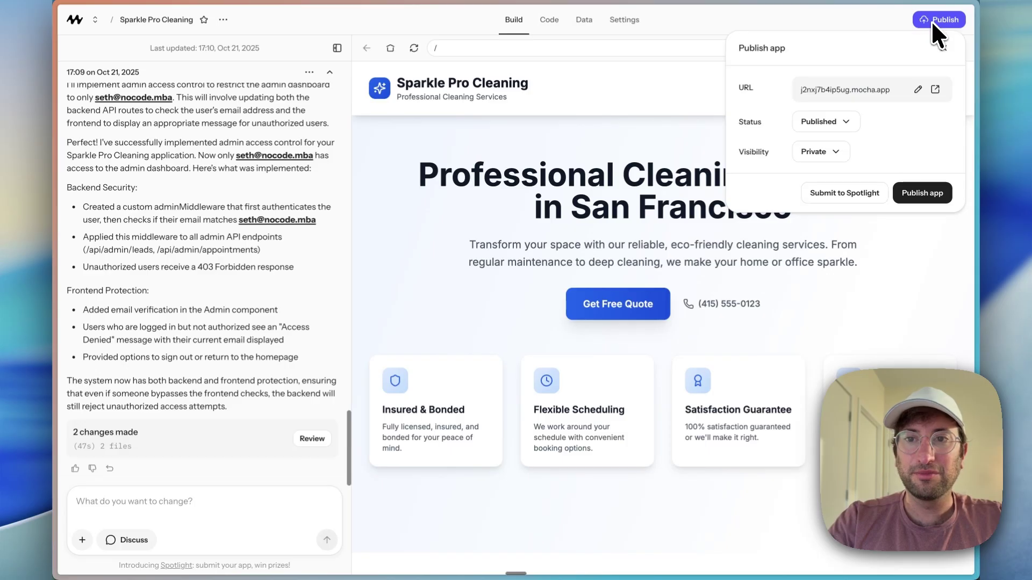
Step: Republish the app so the live /admin page requires the admin sign-in
click(911, 195)
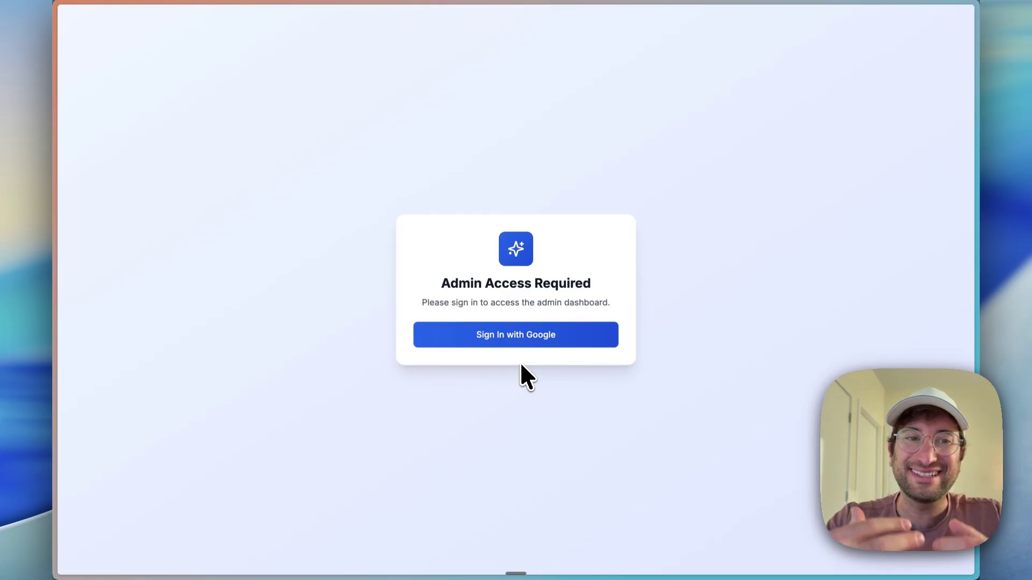
Step: Sign out of the denied account and sign back in with Google as the admin
click(520, 335)
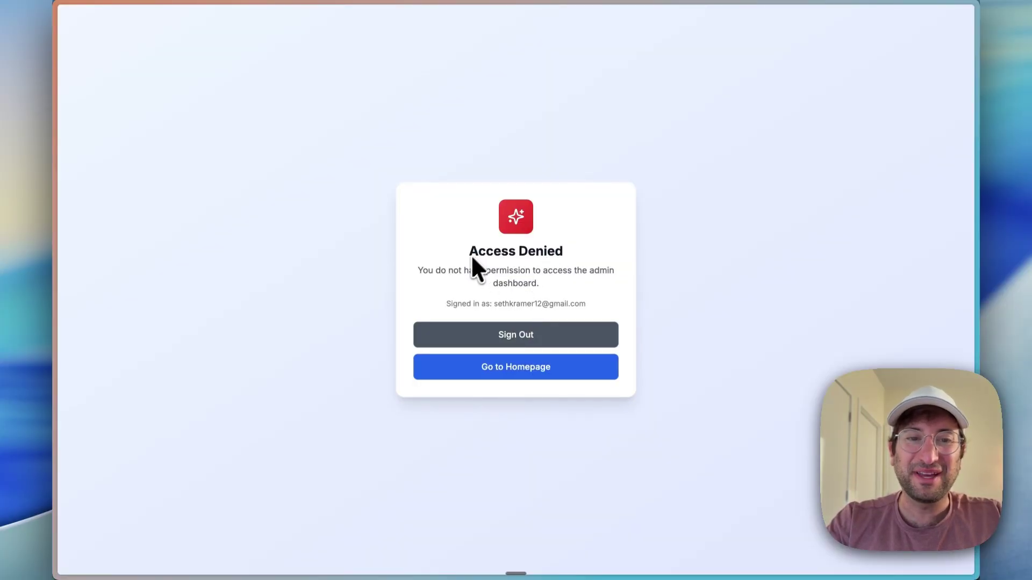
click(510, 333)
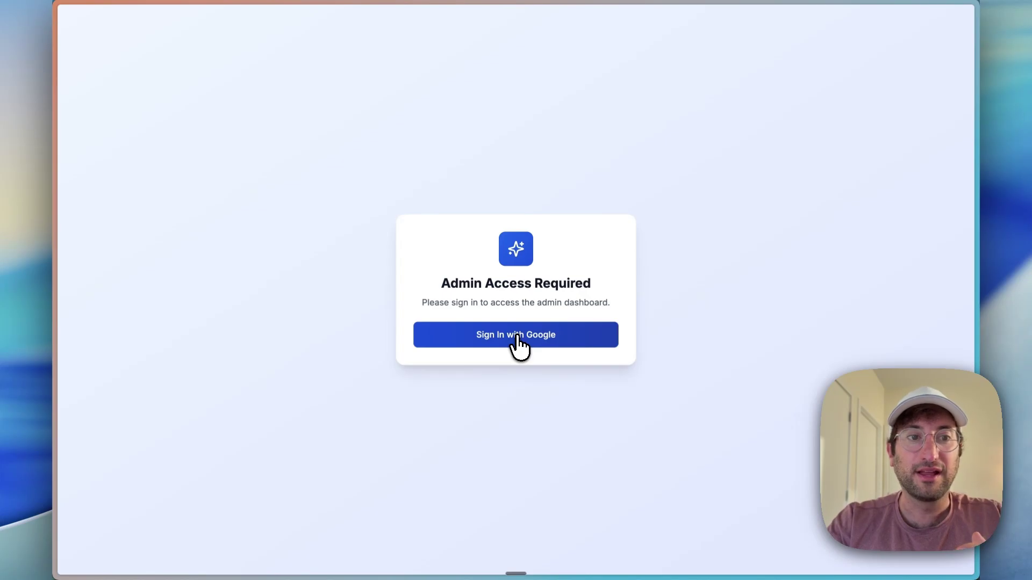
click(519, 337)
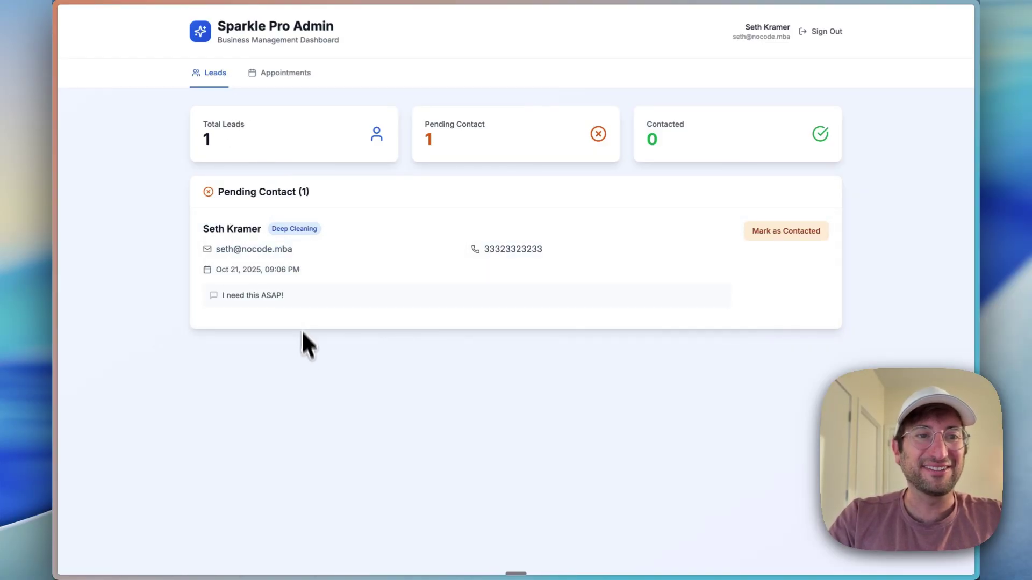
Step: Check Appointments, then mark the Deep Cleaning lead contacted, leaving 0 pending and 1 contacted
click(274, 74)
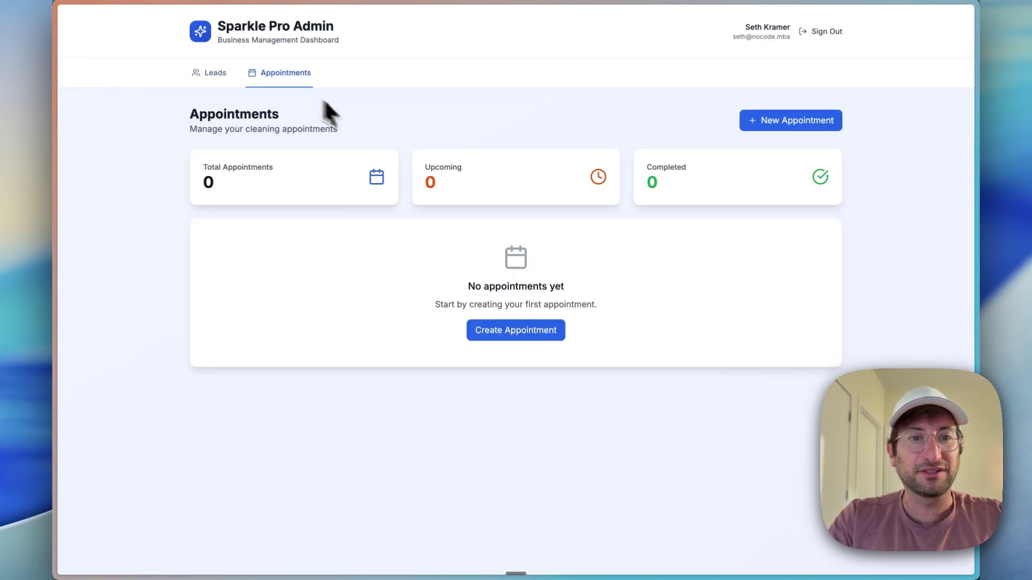
click(203, 74)
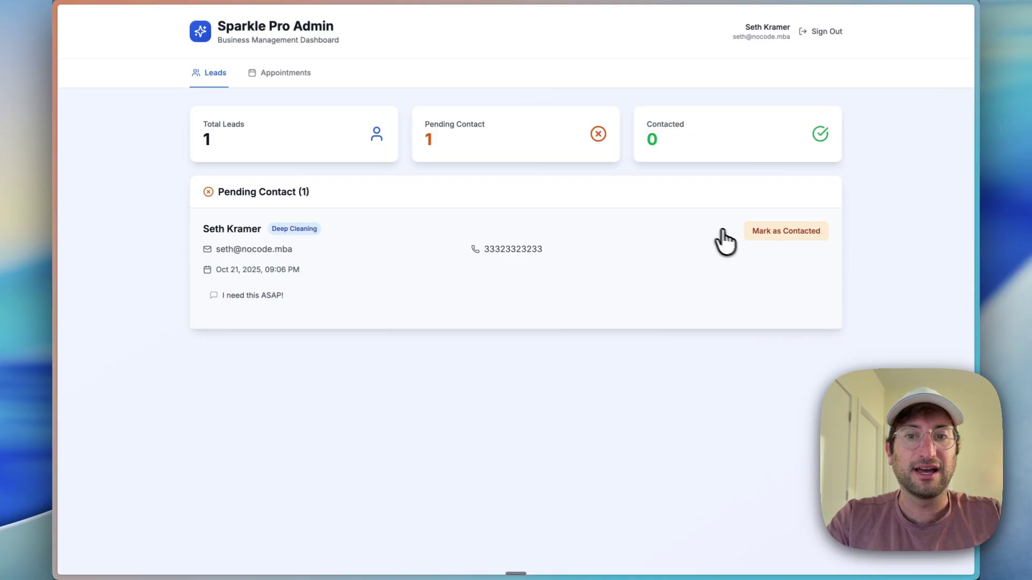
click(769, 235)
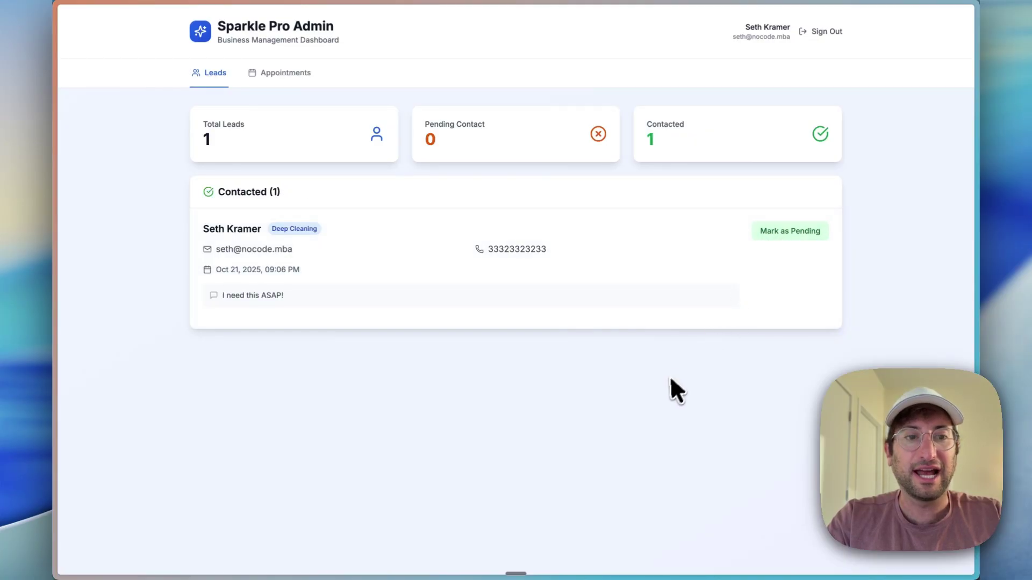
click(774, 232)
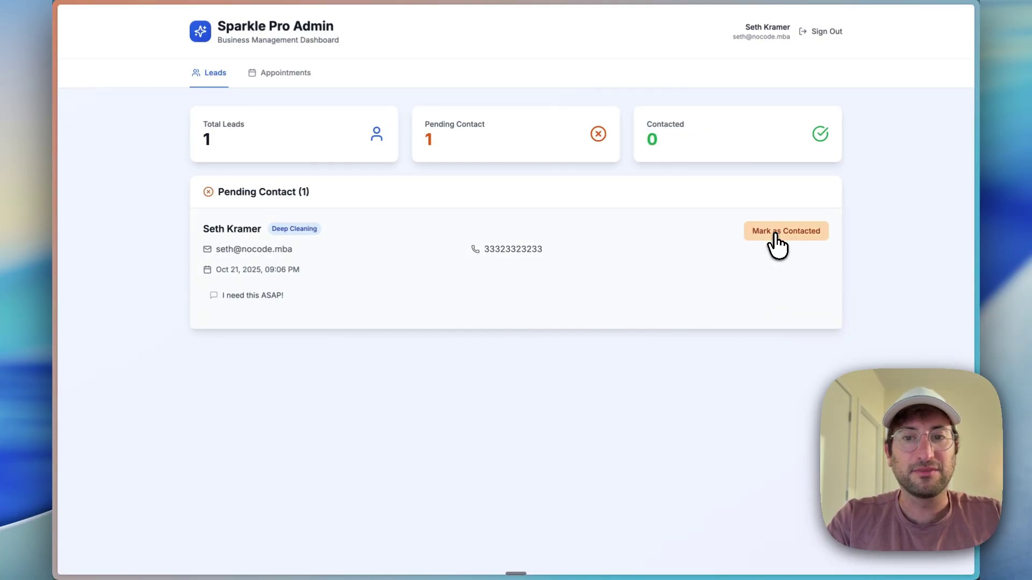
click(780, 235)
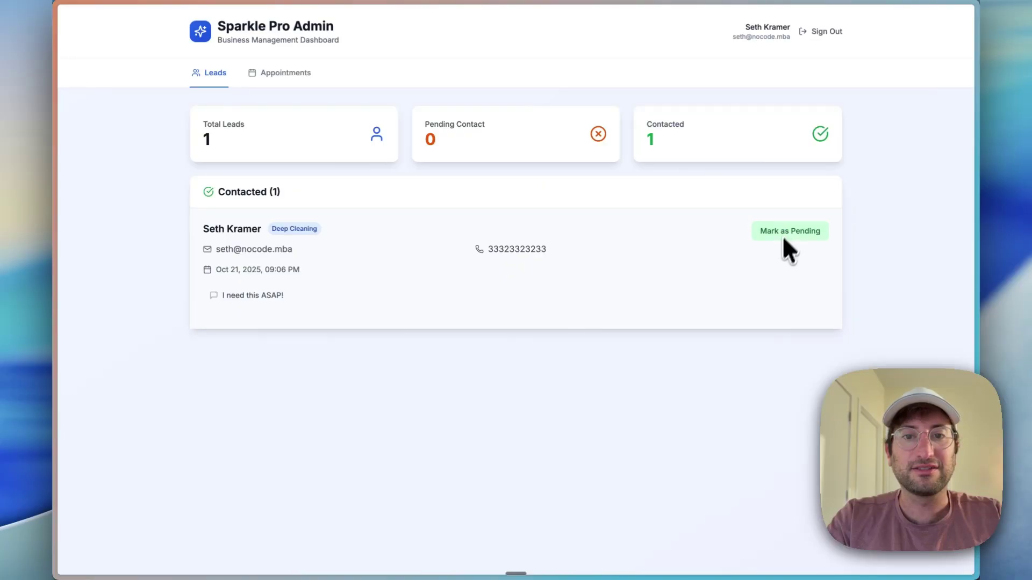
click(781, 238)
click(779, 237)
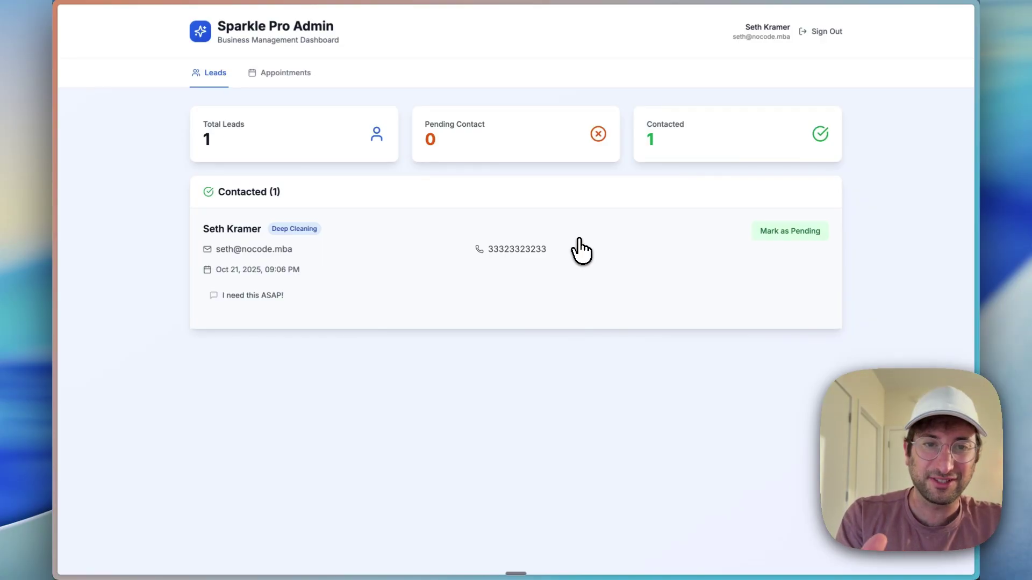
click(279, 73)
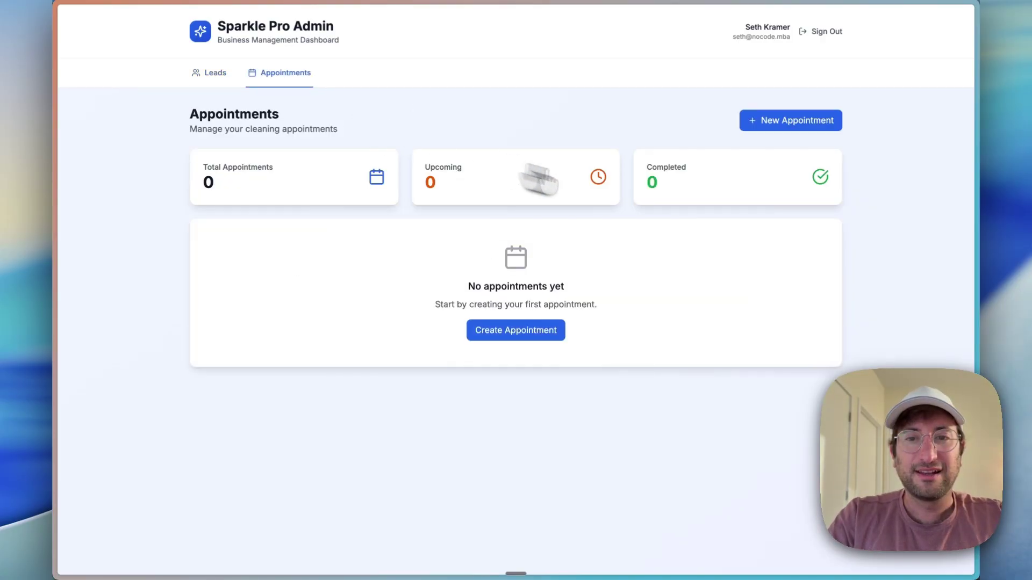
click(774, 125)
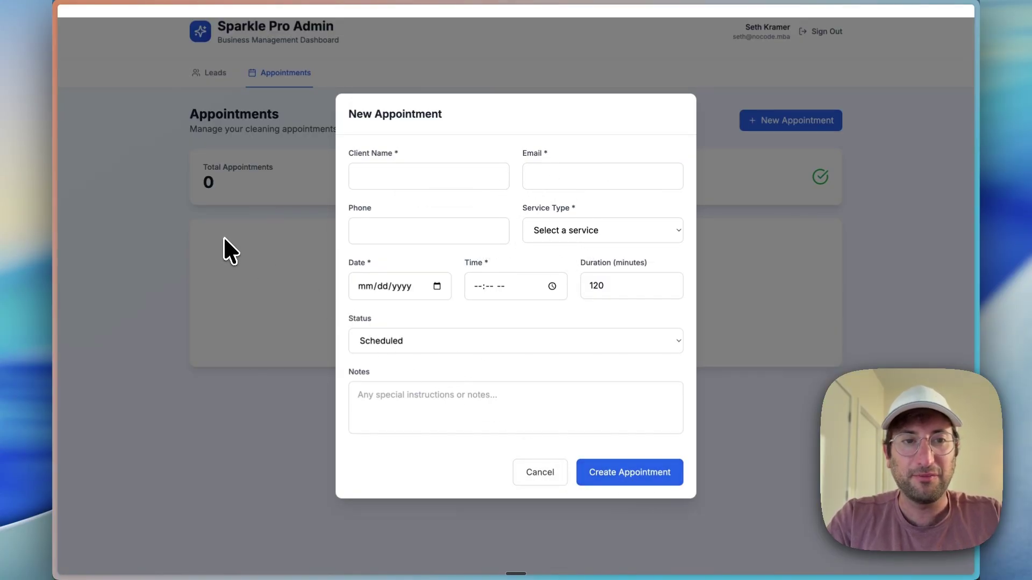
click(549, 473)
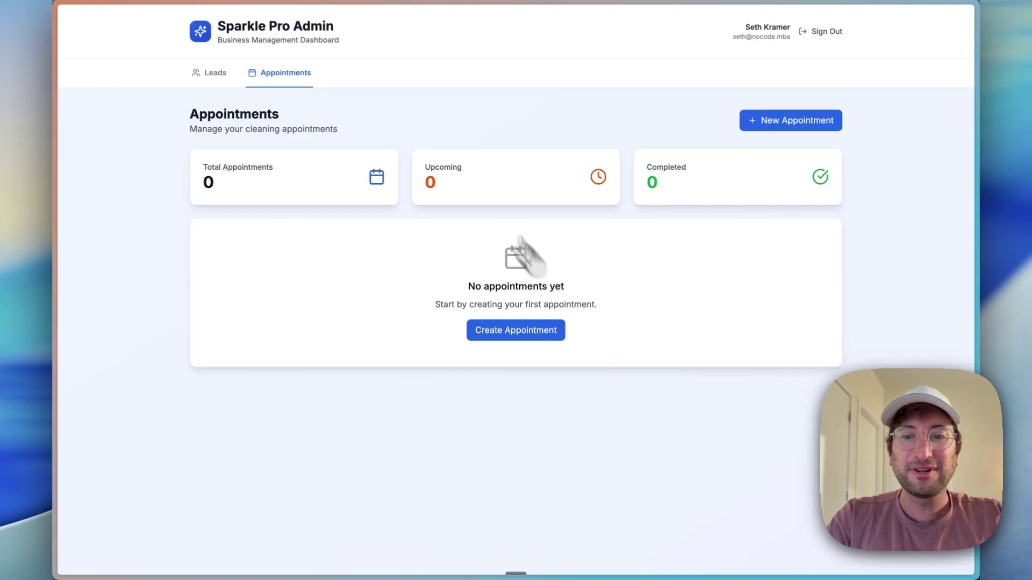
click(218, 76)
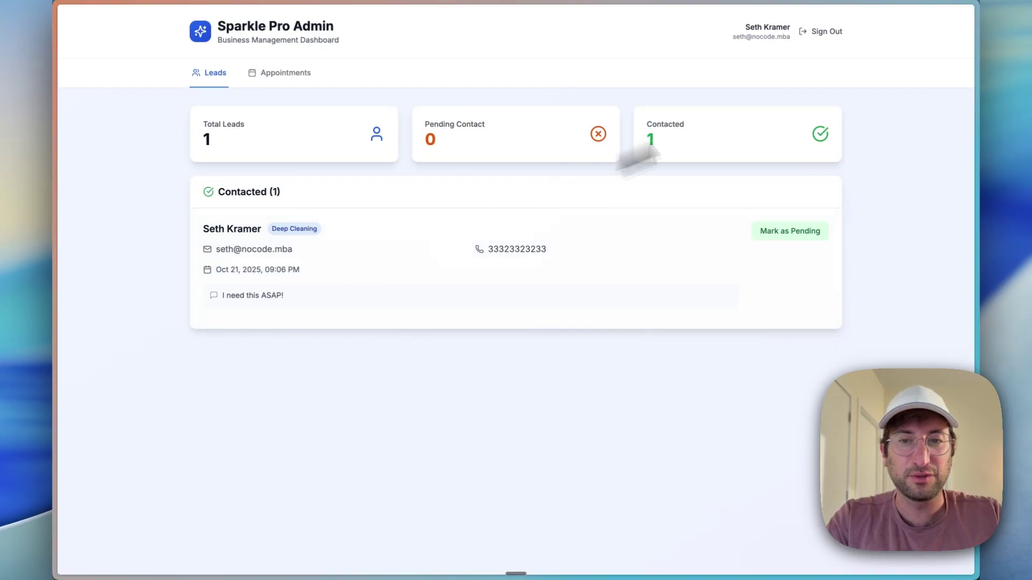
click(286, 75)
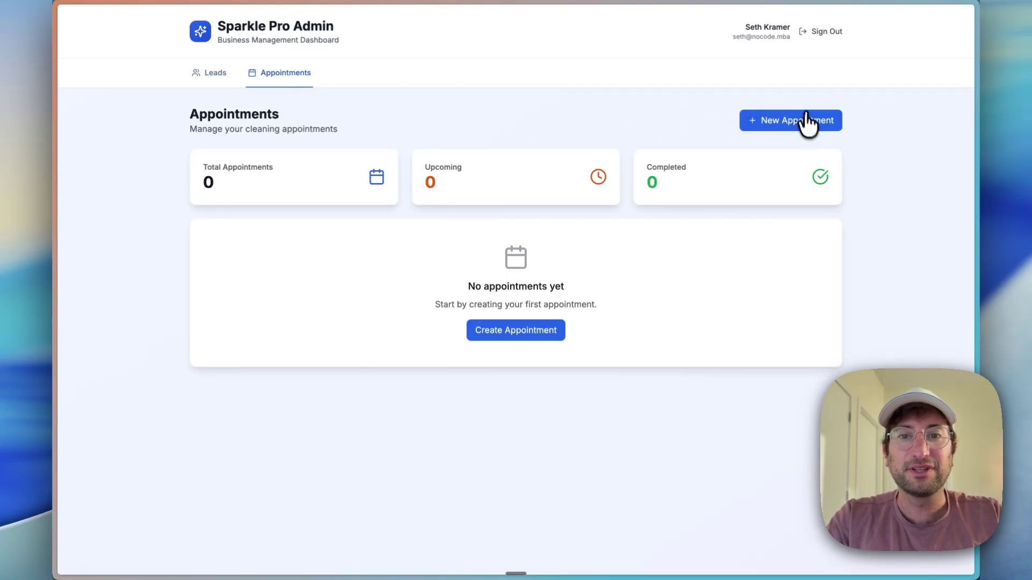
click(809, 122)
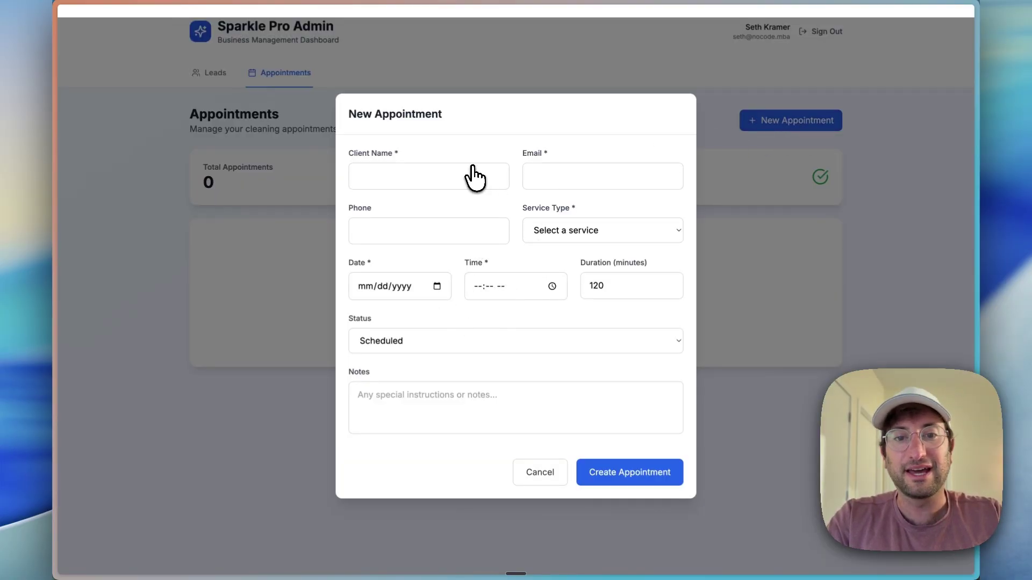
click(539, 473)
click(221, 80)
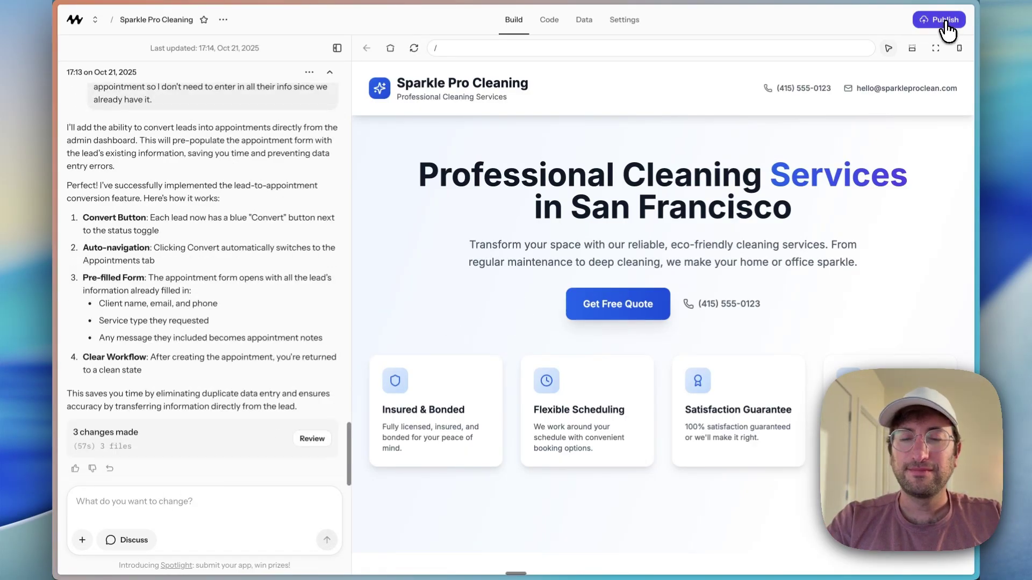
Step: Publish the updated Sparkle Pro Cleaning app from the Publish popover
click(935, 20)
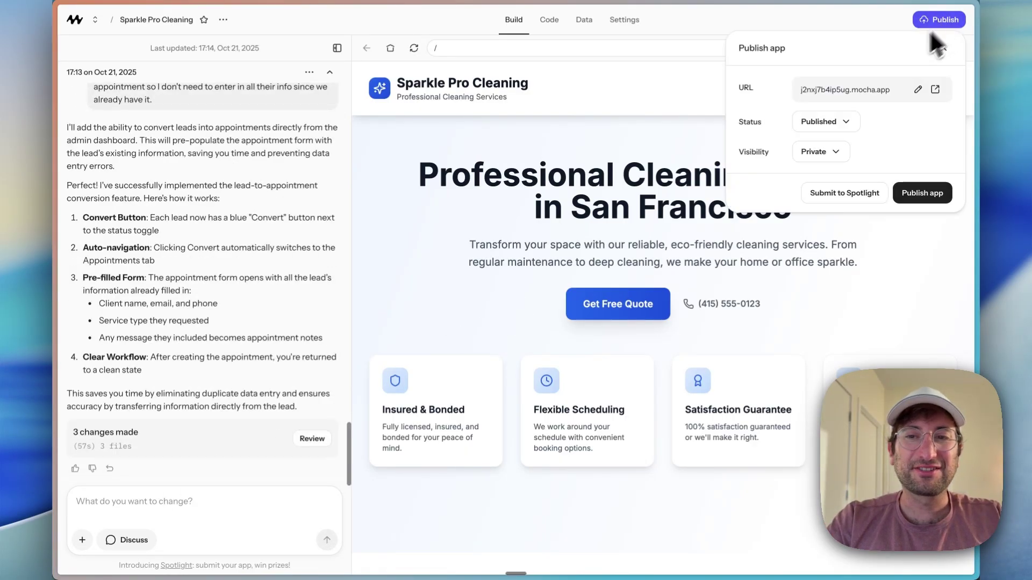
click(922, 195)
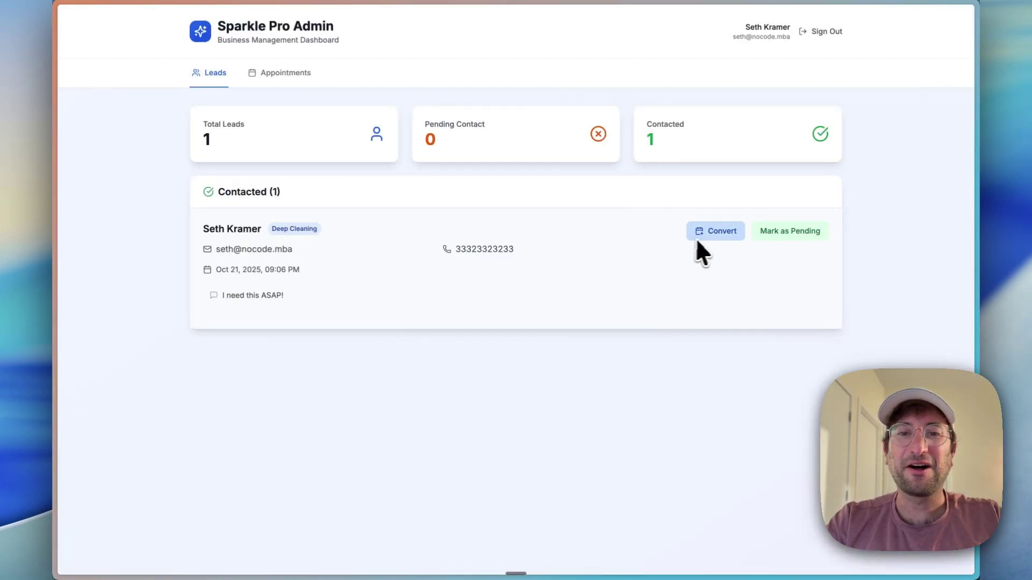
Step: Convert the Deep Cleaning lead into a Scheduled appointment for 10/23/2025 at 10:16 AM
click(707, 235)
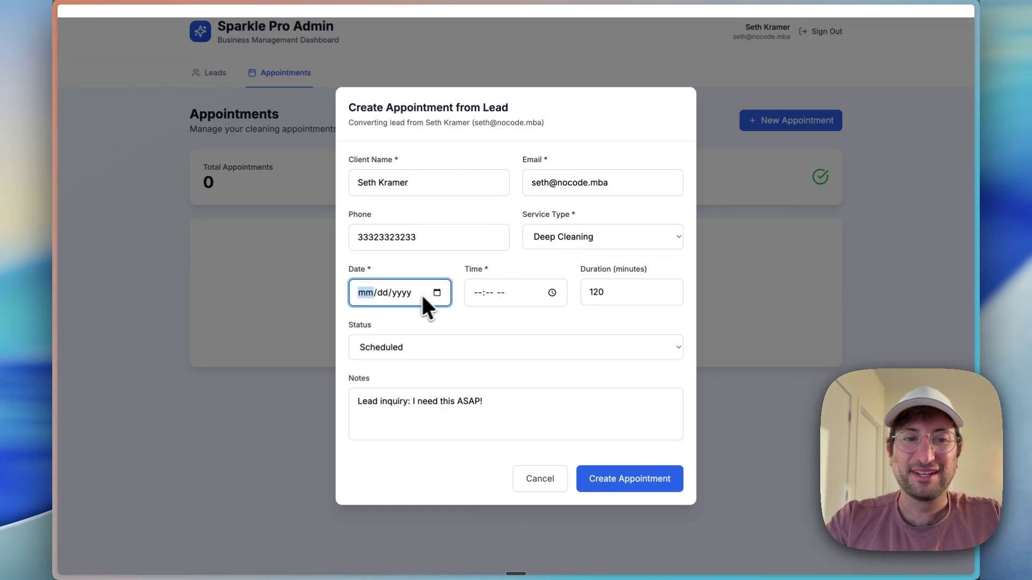
click(437, 293)
click(422, 399)
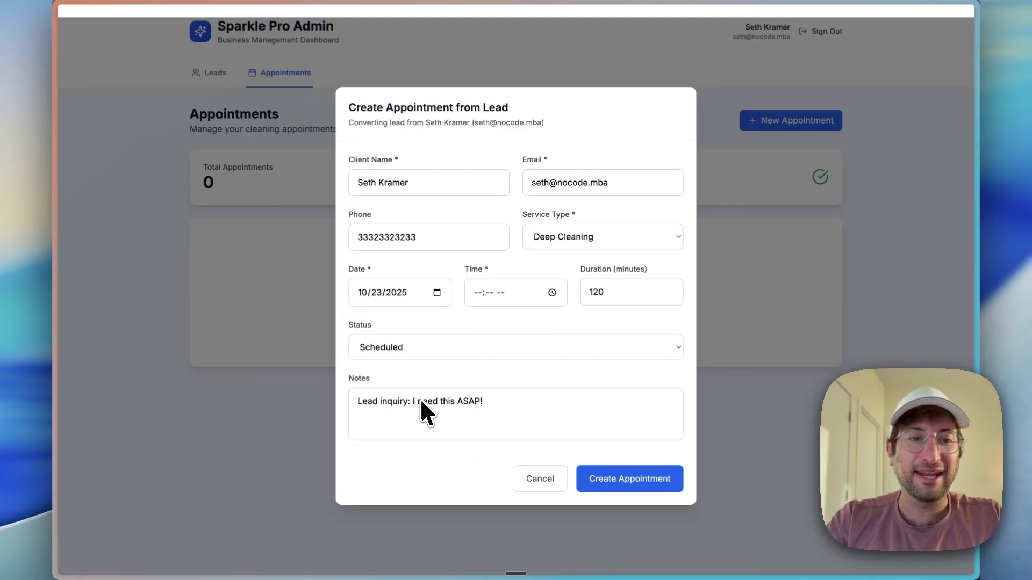
click(552, 292)
click(481, 414)
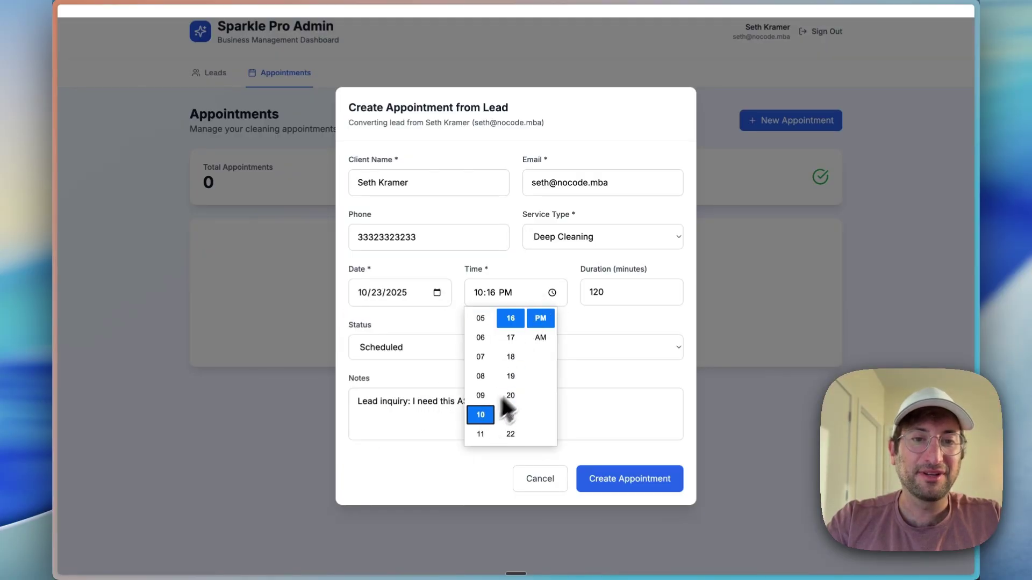
click(540, 337)
click(416, 348)
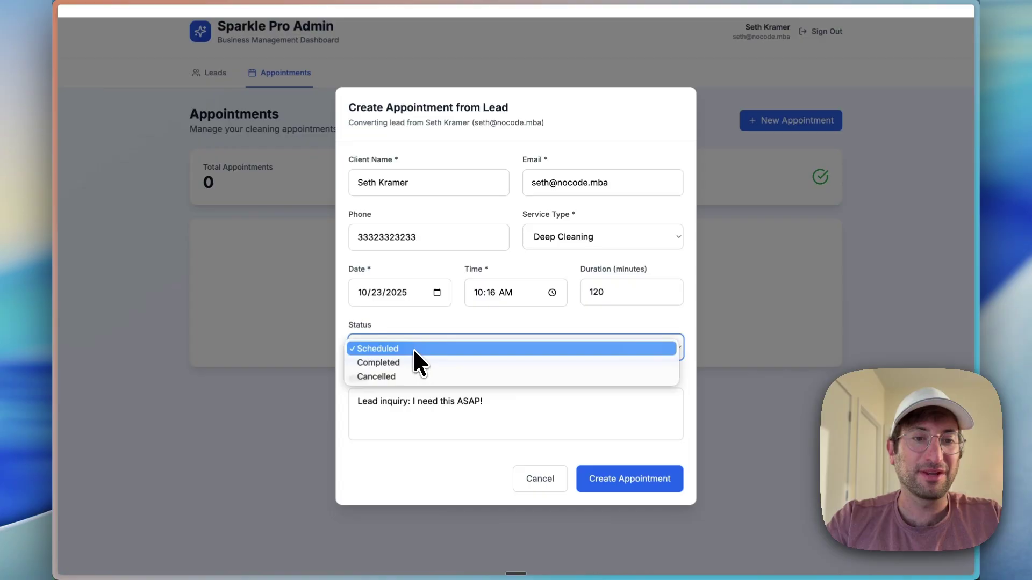
click(414, 349)
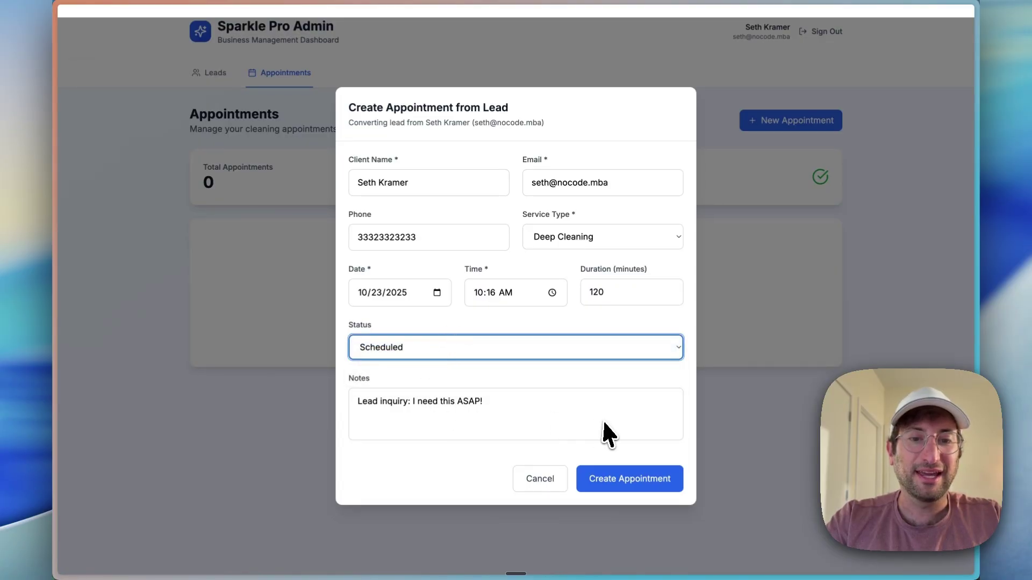
click(632, 480)
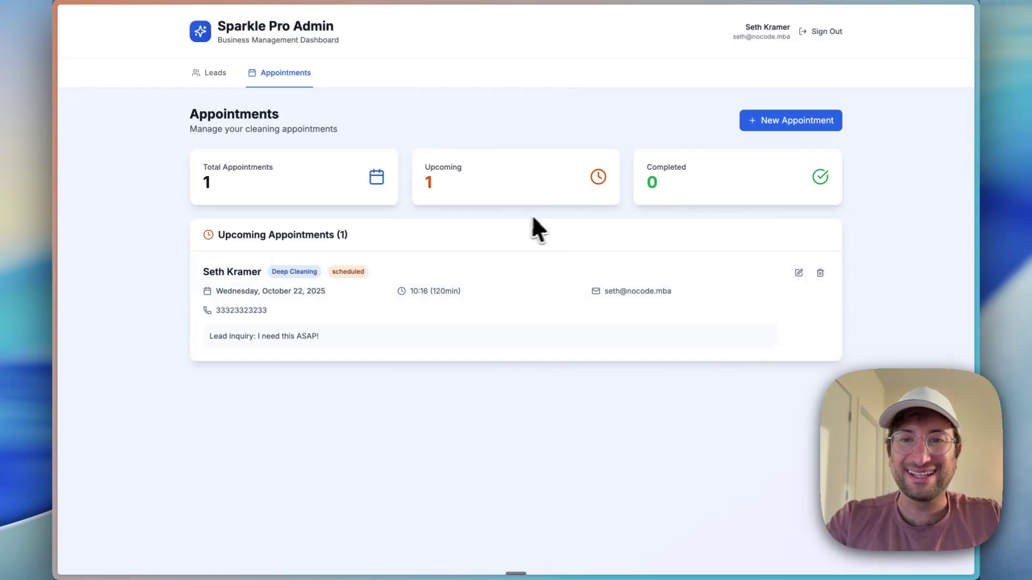
Step: Edit the Deep Cleaning appointment, set its status to Completed, and save
click(798, 273)
click(466, 344)
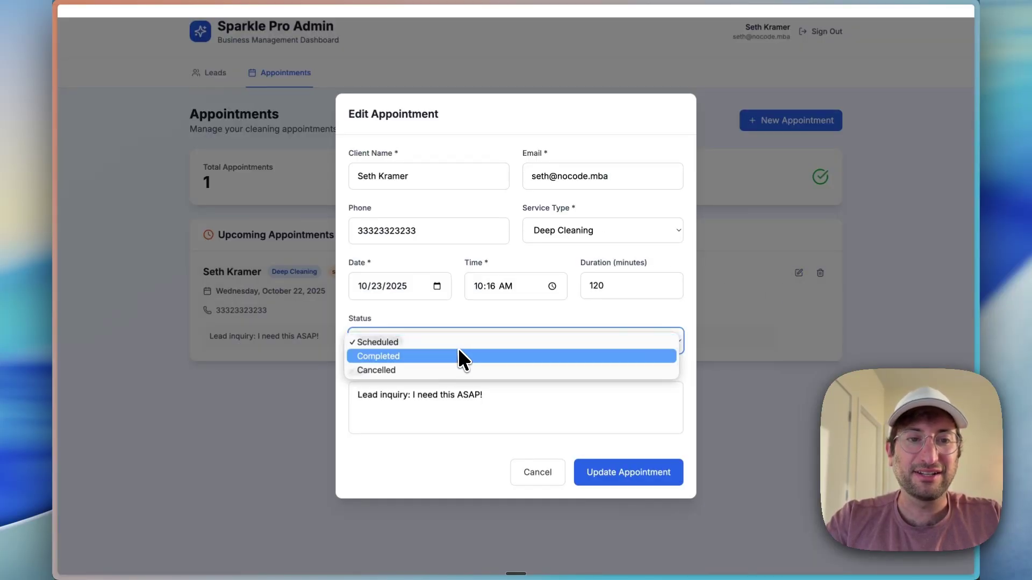
click(457, 356)
click(593, 478)
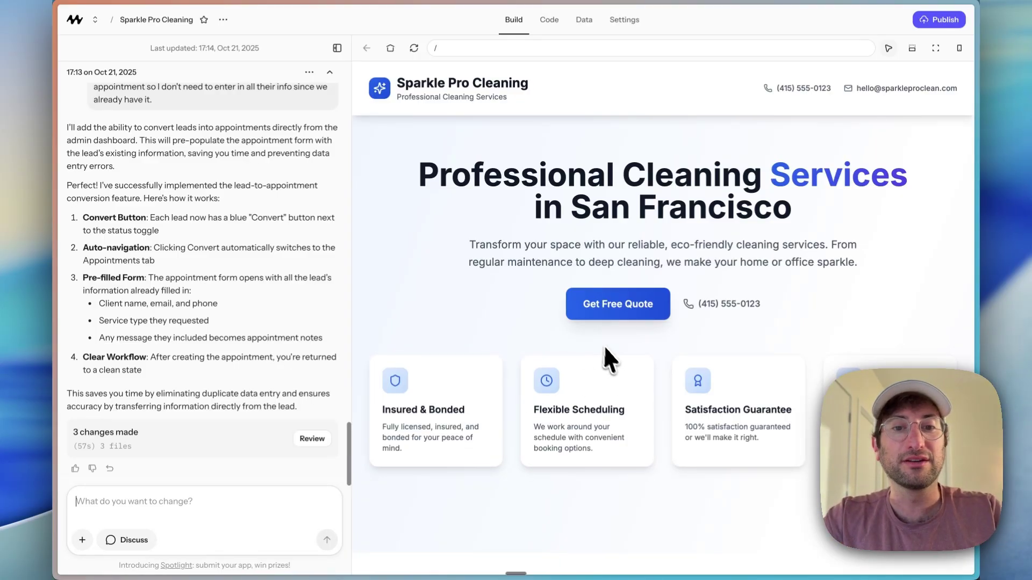
scroll(605, 347, down, 15)
scroll(564, 252, up, 5)
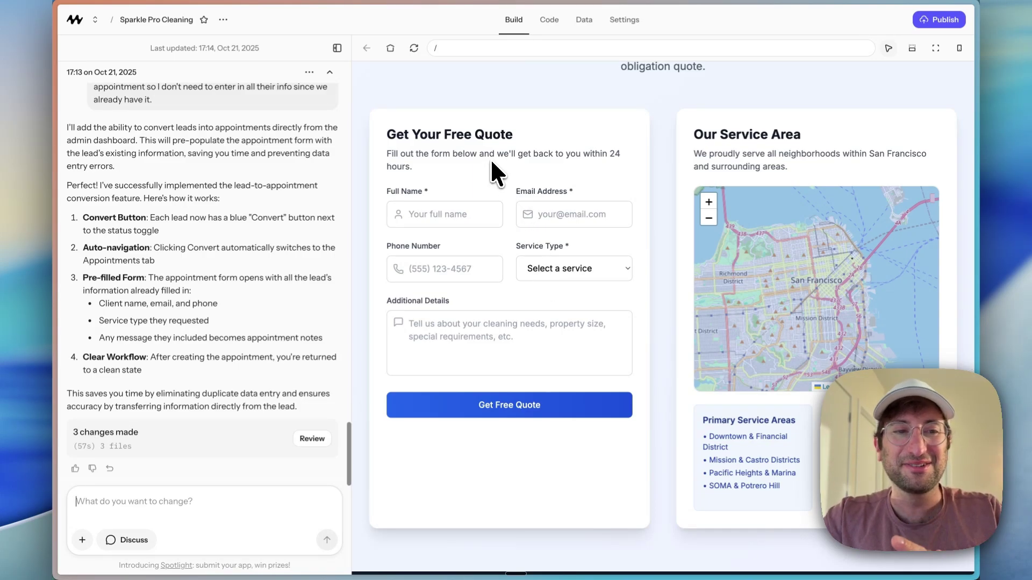
scroll(490, 158, up, 10)
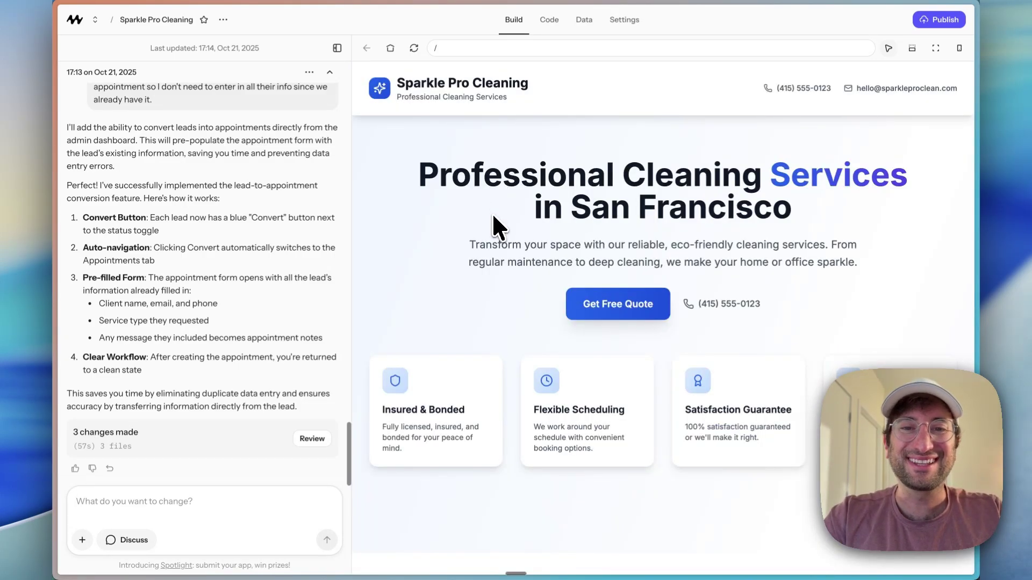